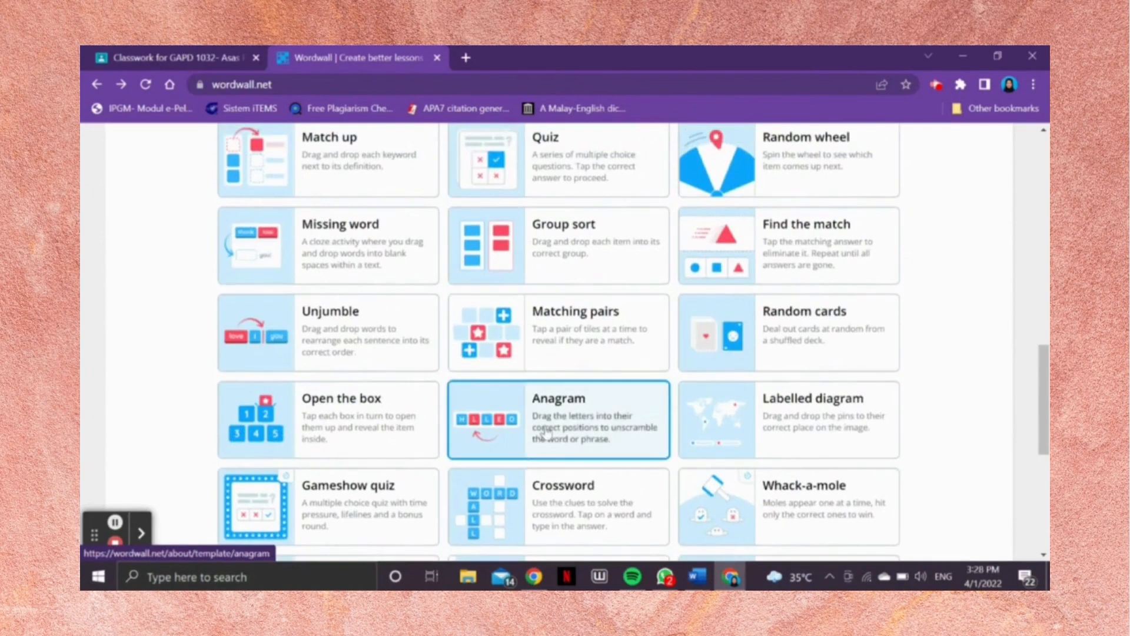
Step: Choose the Anagram template, look through its example activities, and start creating a new activity from it
click(547, 429)
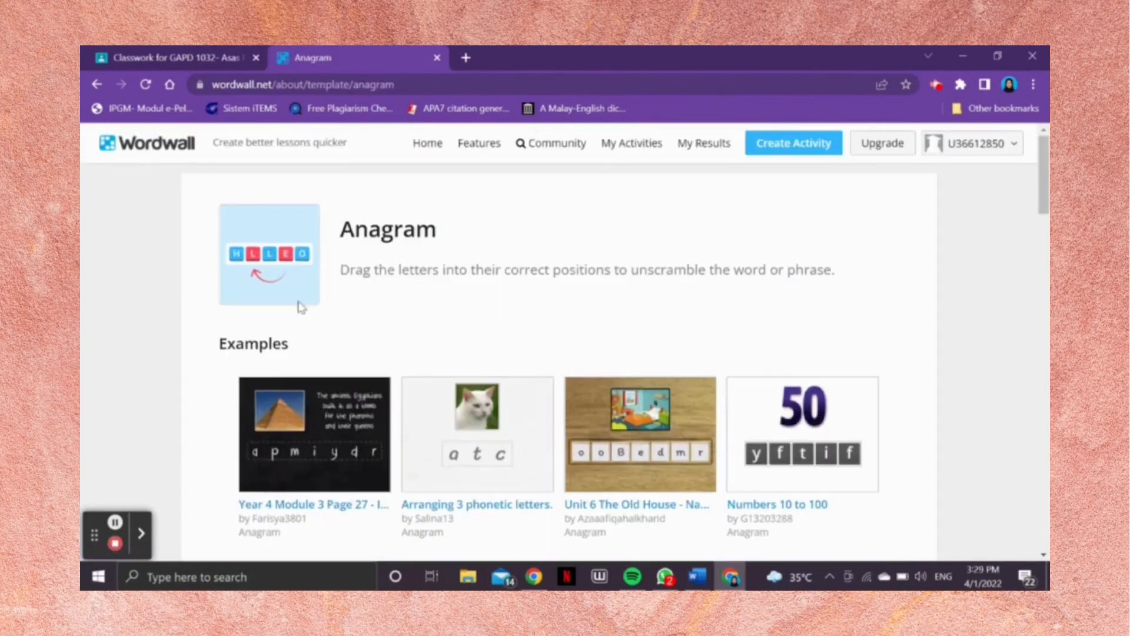
scroll(377, 300, down, 10)
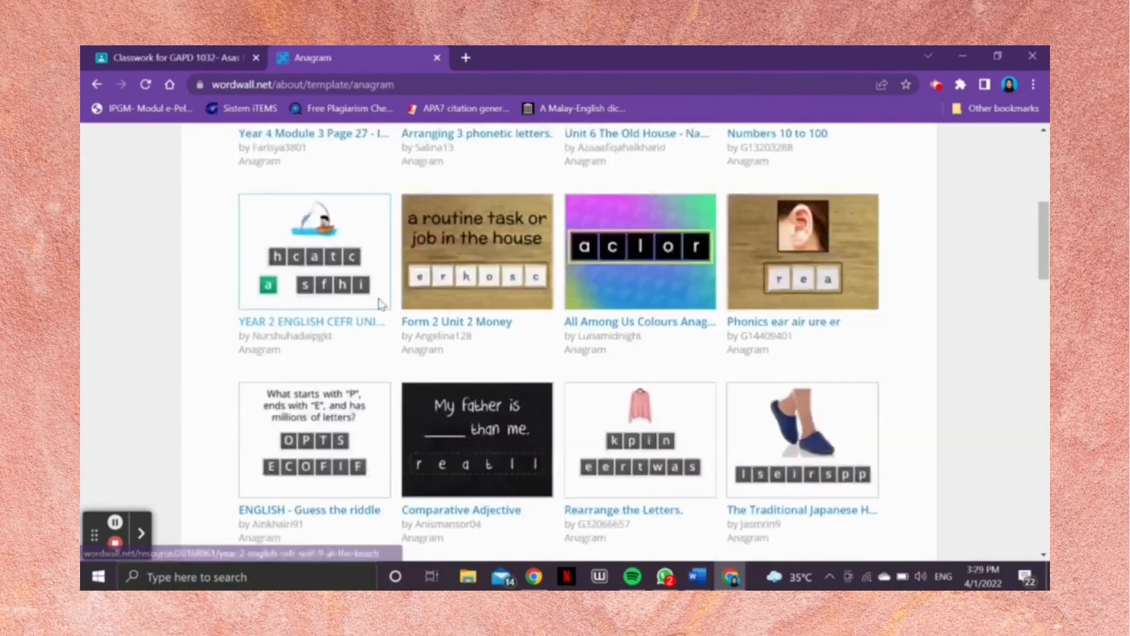
scroll(383, 305, down, 14)
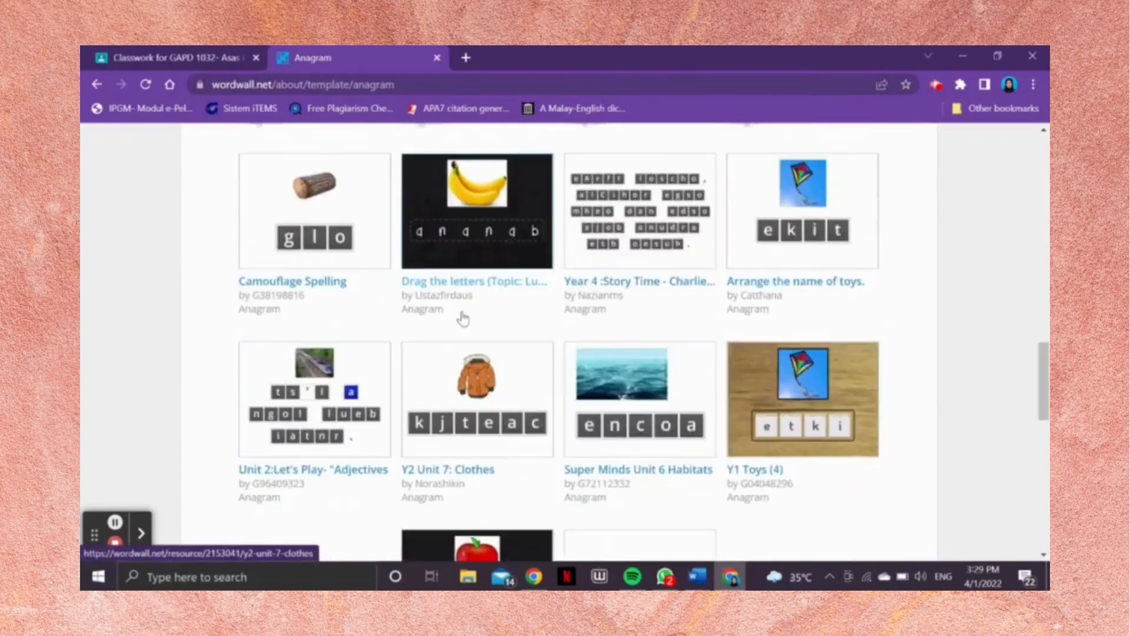
click(555, 462)
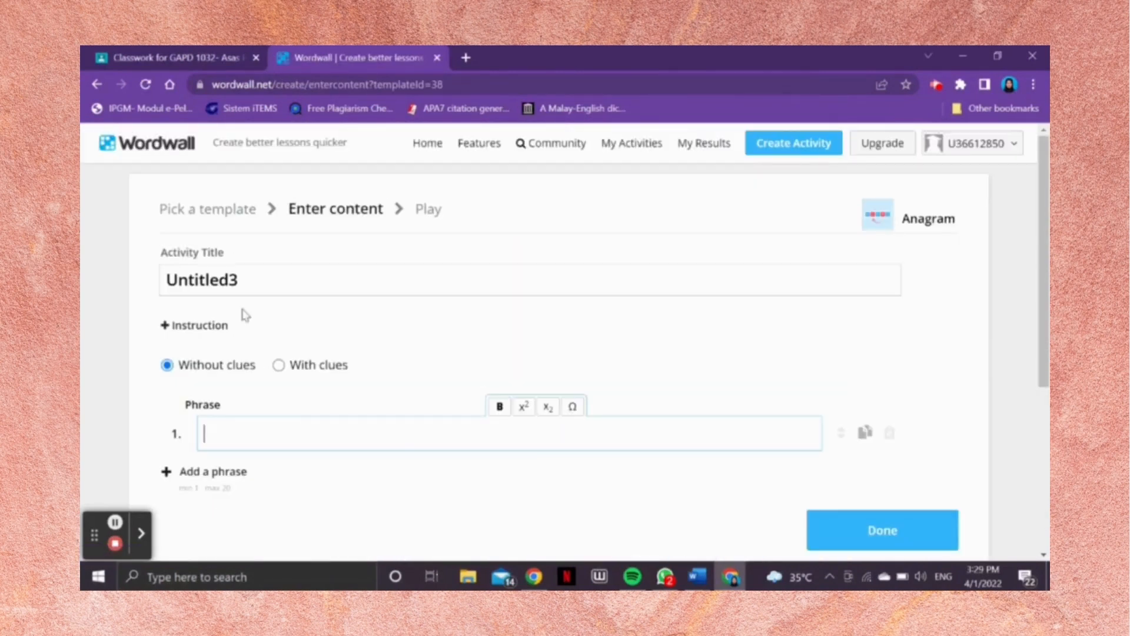
Step: Replace the default activity title with "WARNA TAHUN 1 BAHASA MELAYU"
double_click(250, 279)
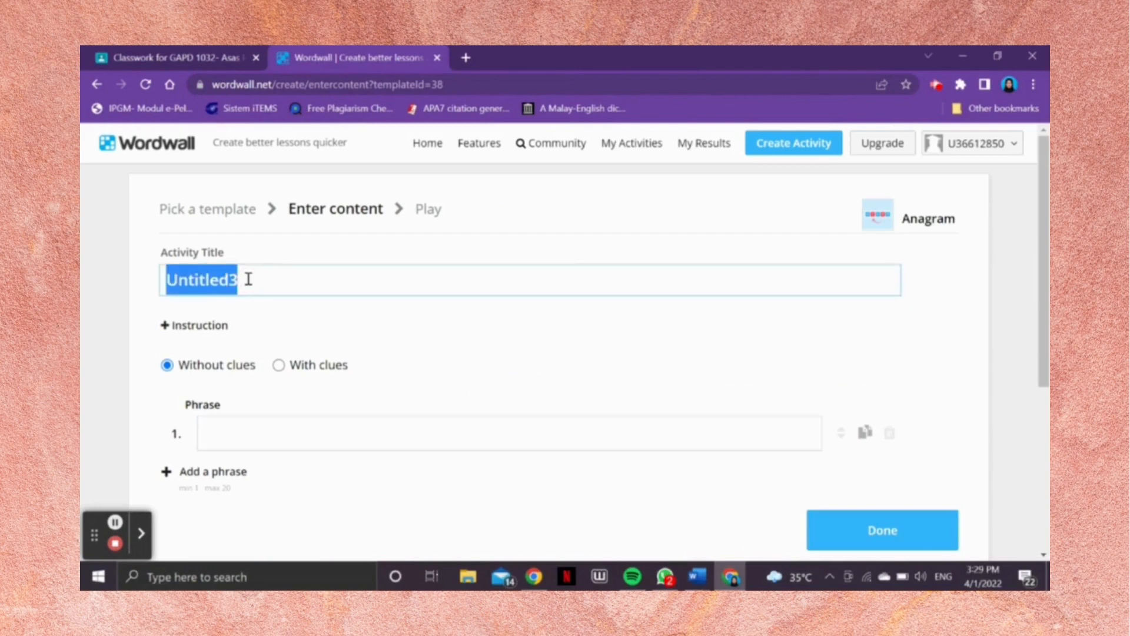
text(WA)
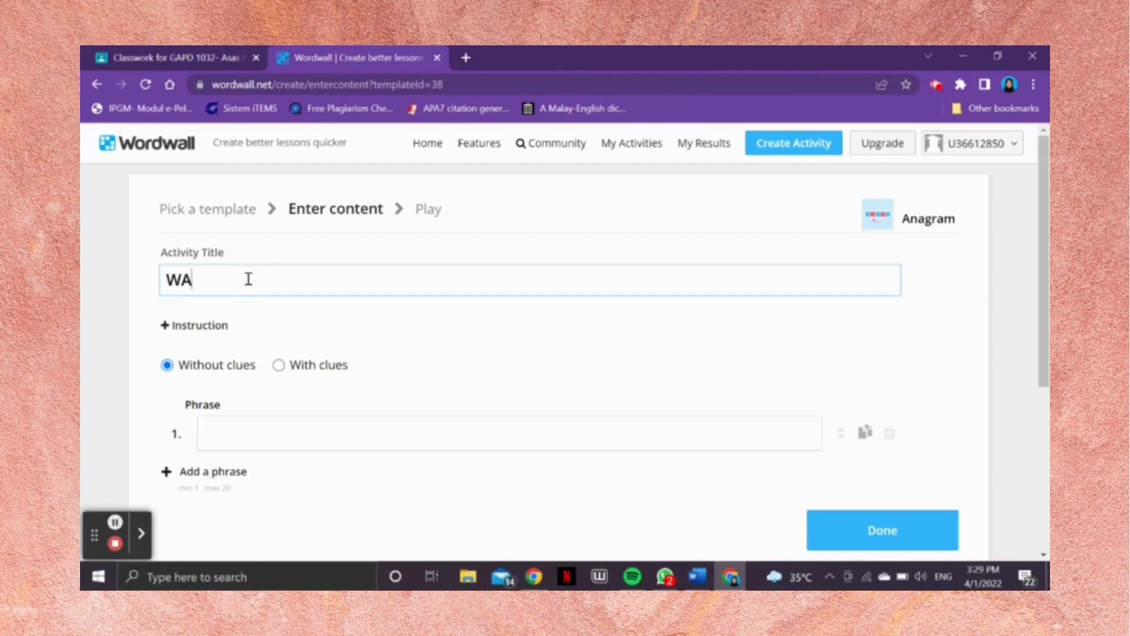
text(RNA TAHUN 1 )
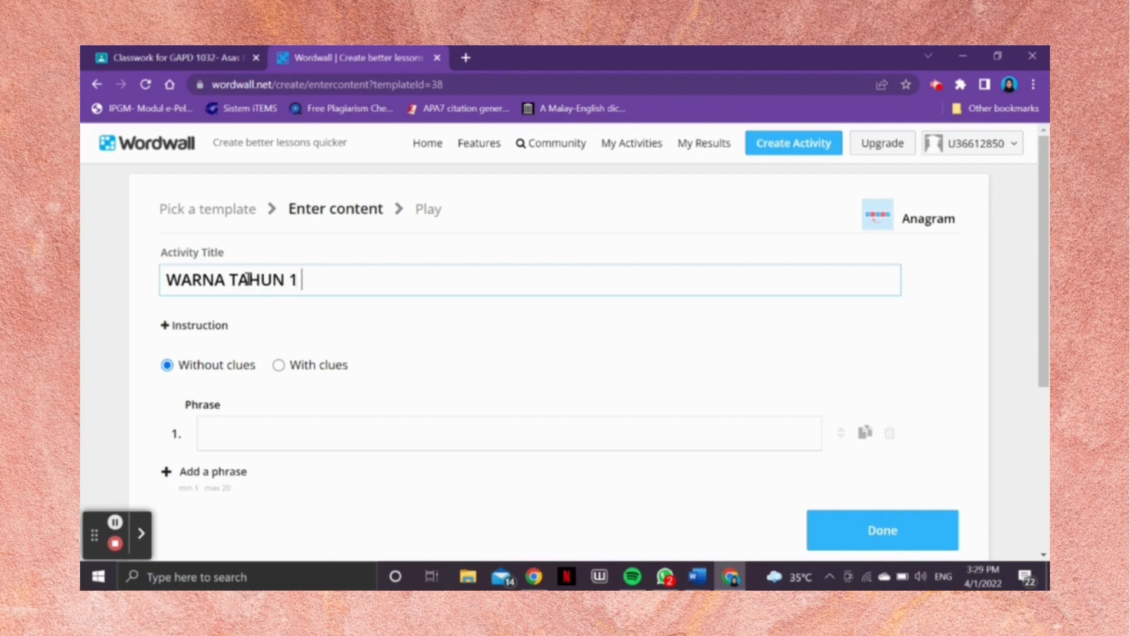
text(BAHASA MELAYU)
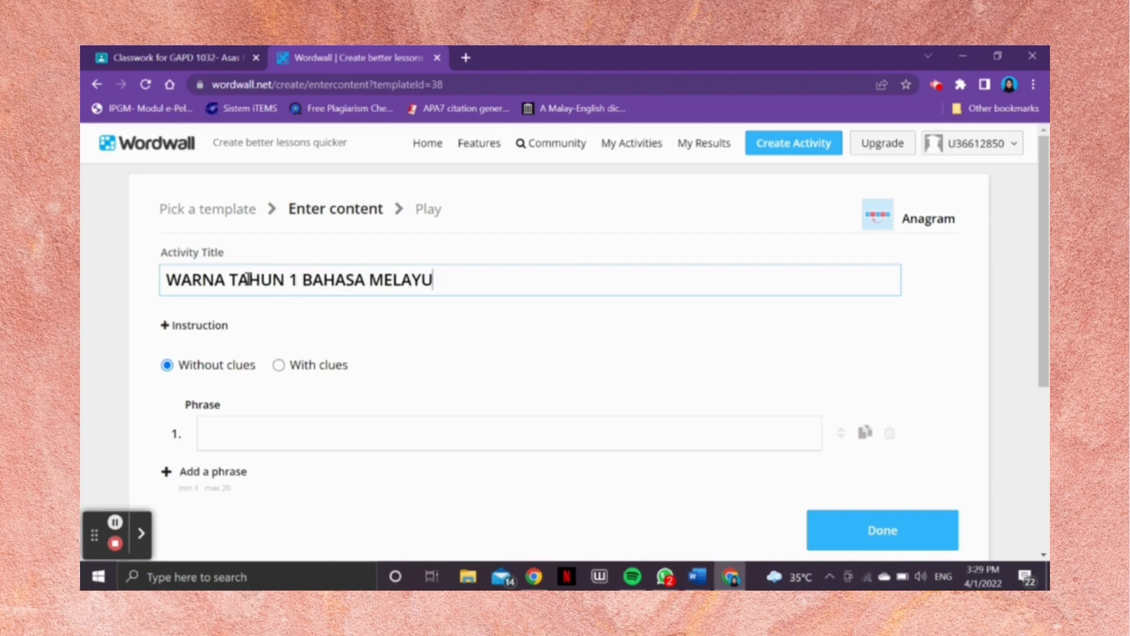
Step: Set the anagram to use clues and add the instruction "susun huruf di bawah menjadi perkataan yang betul."
click(280, 366)
click(193, 328)
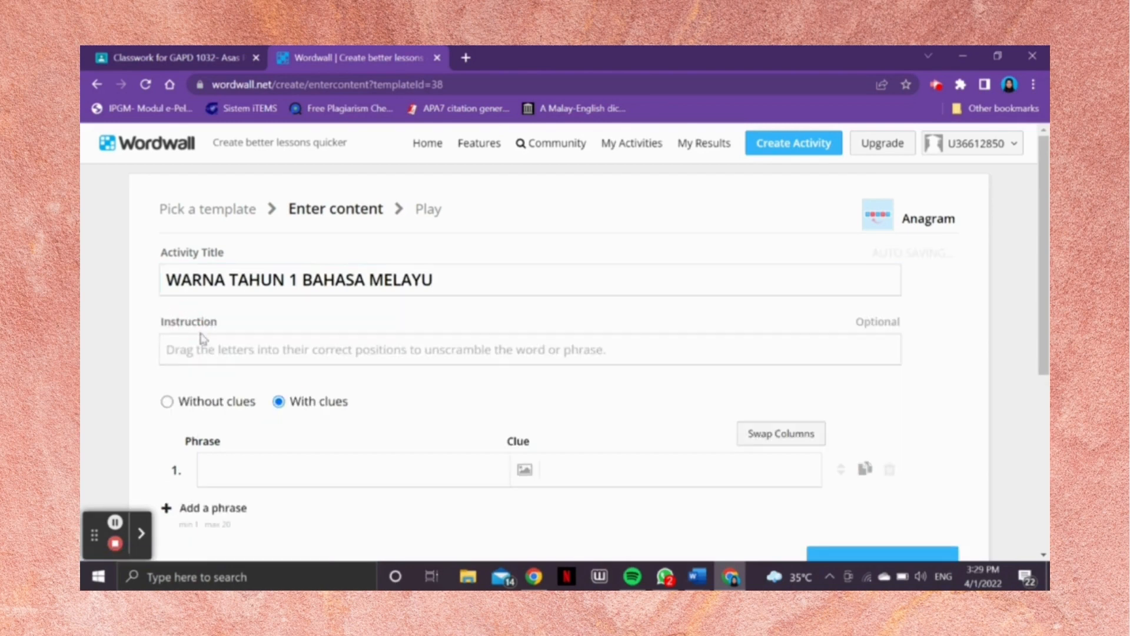
click(216, 352)
text(susun huruf di)
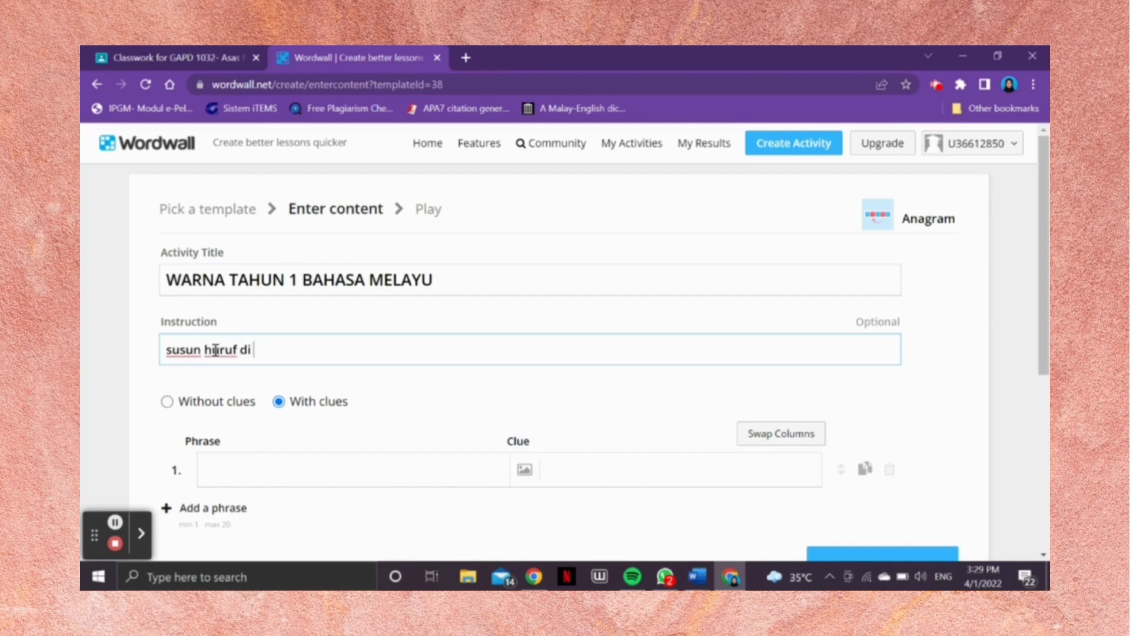
text(bawah menja)
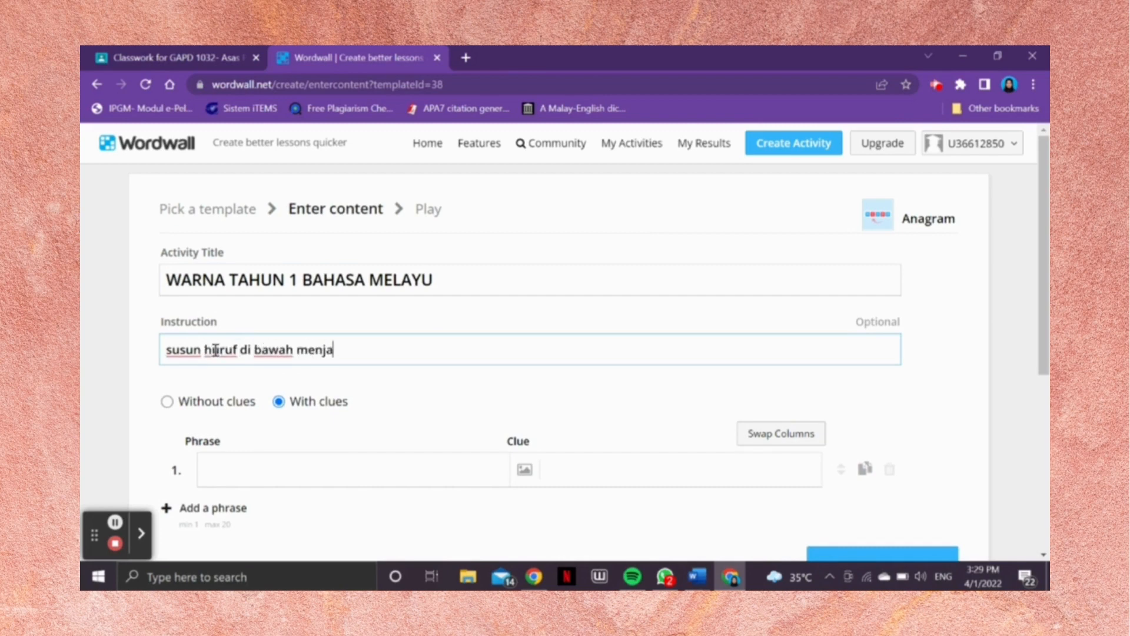
text(di perkataan yang betul.)
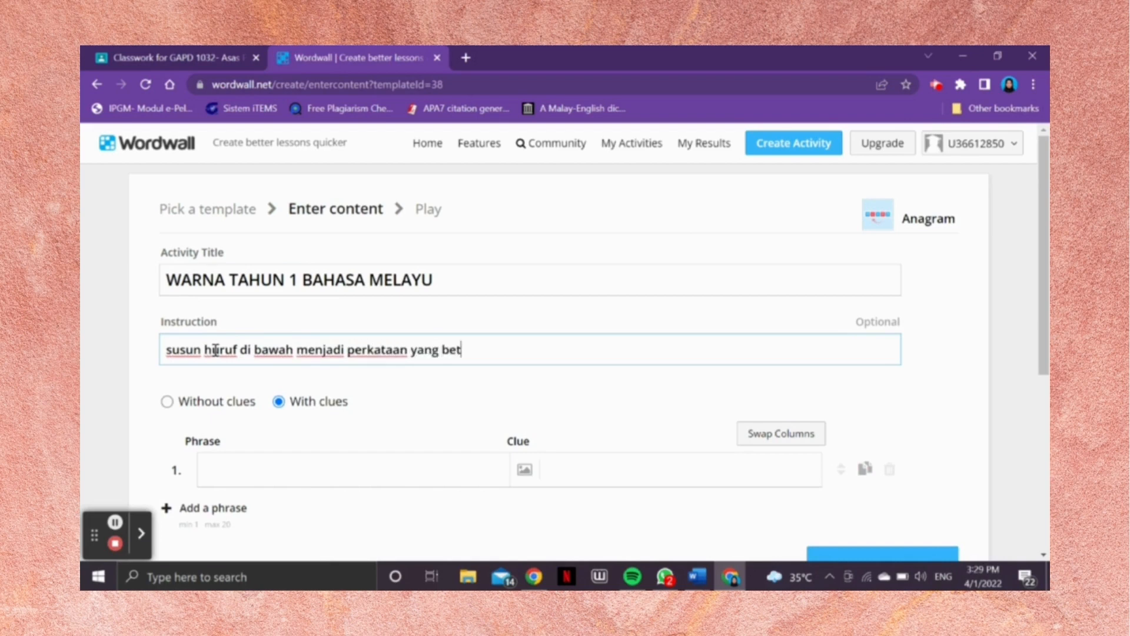
Step: Fill in six phrases for the anagram: merah, biru, kuning, hijau, ungu and hitam
click(232, 459)
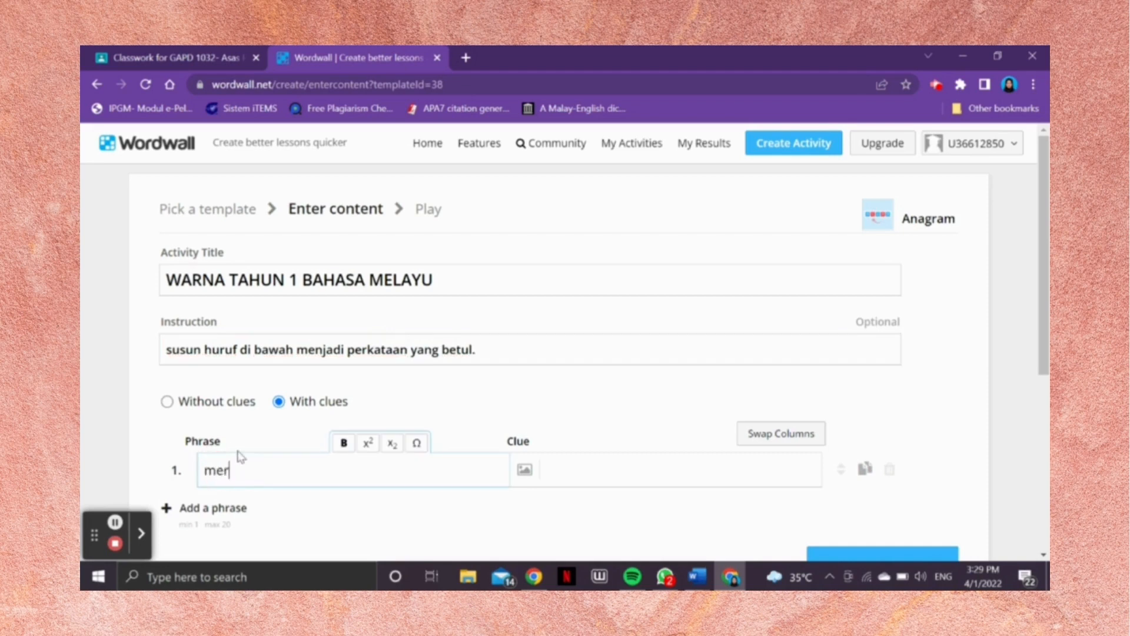
click(219, 508)
scroll(270, 479, down, 1)
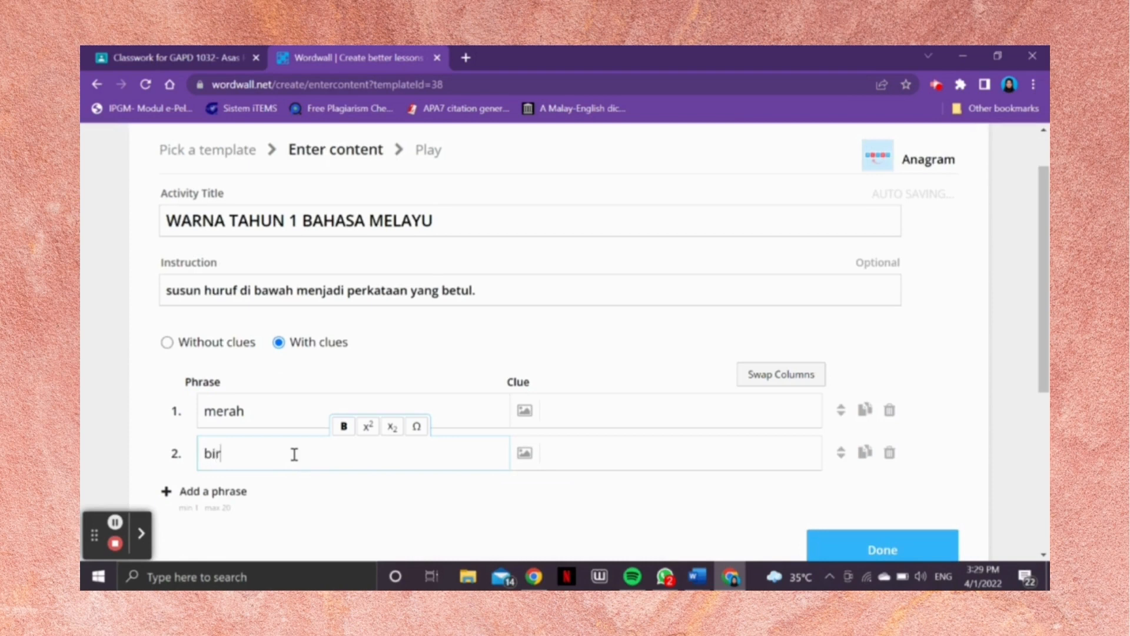
click(223, 491)
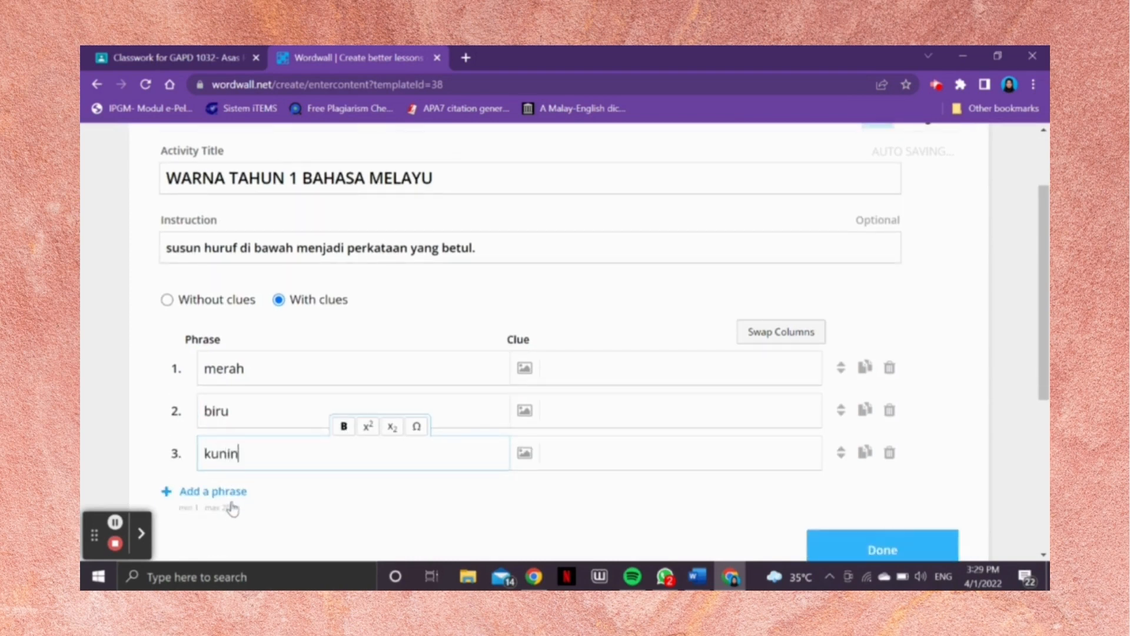
click(238, 498)
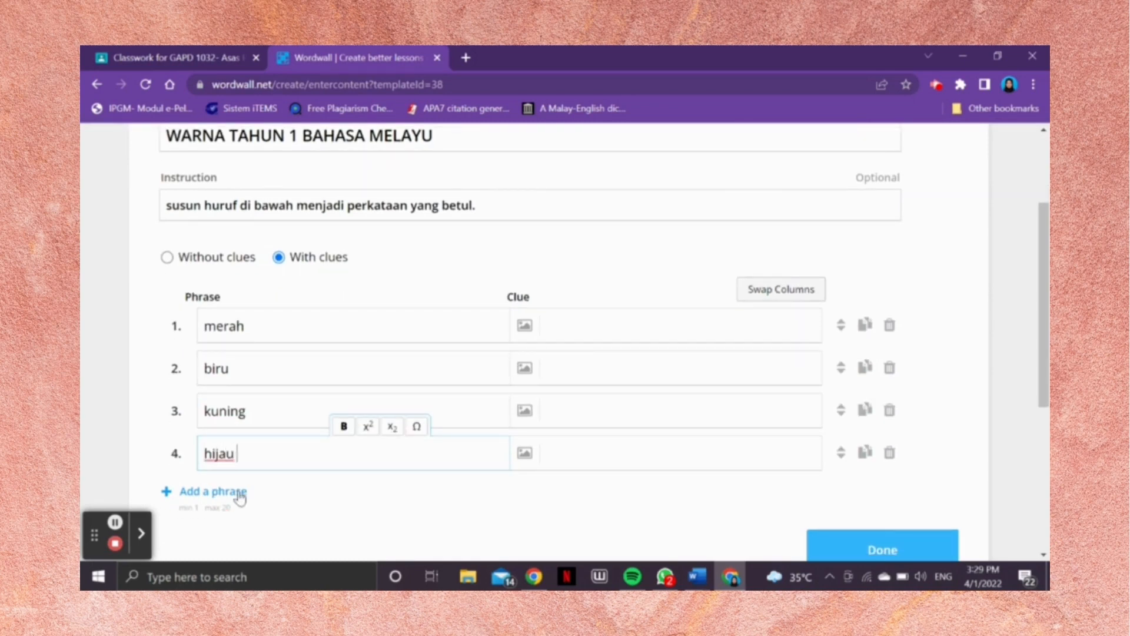
click(238, 496)
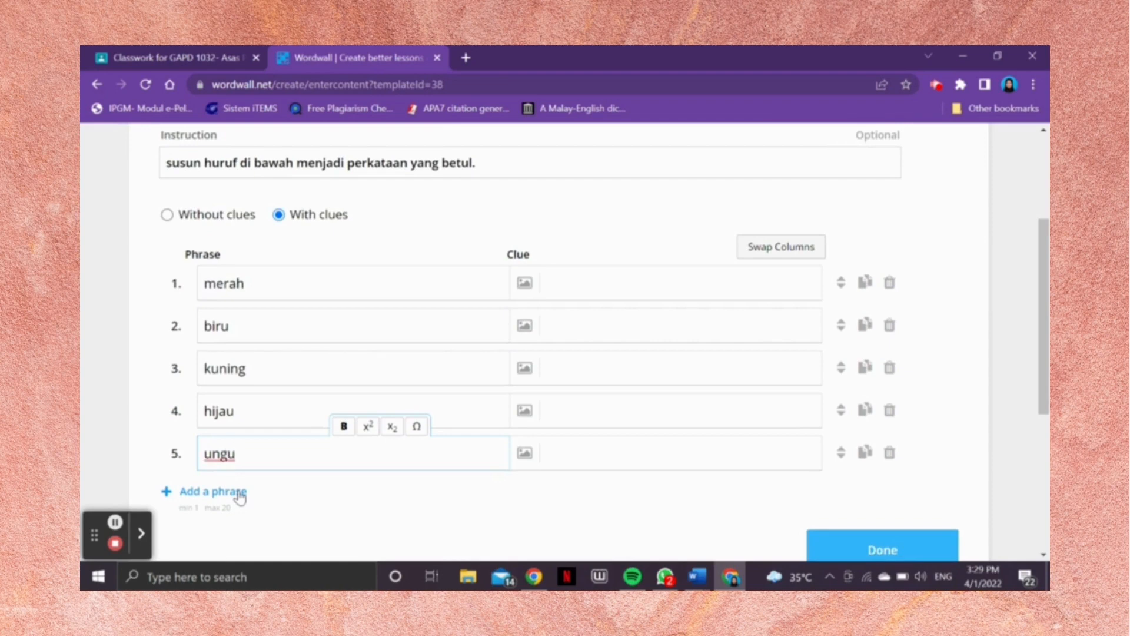
click(238, 498)
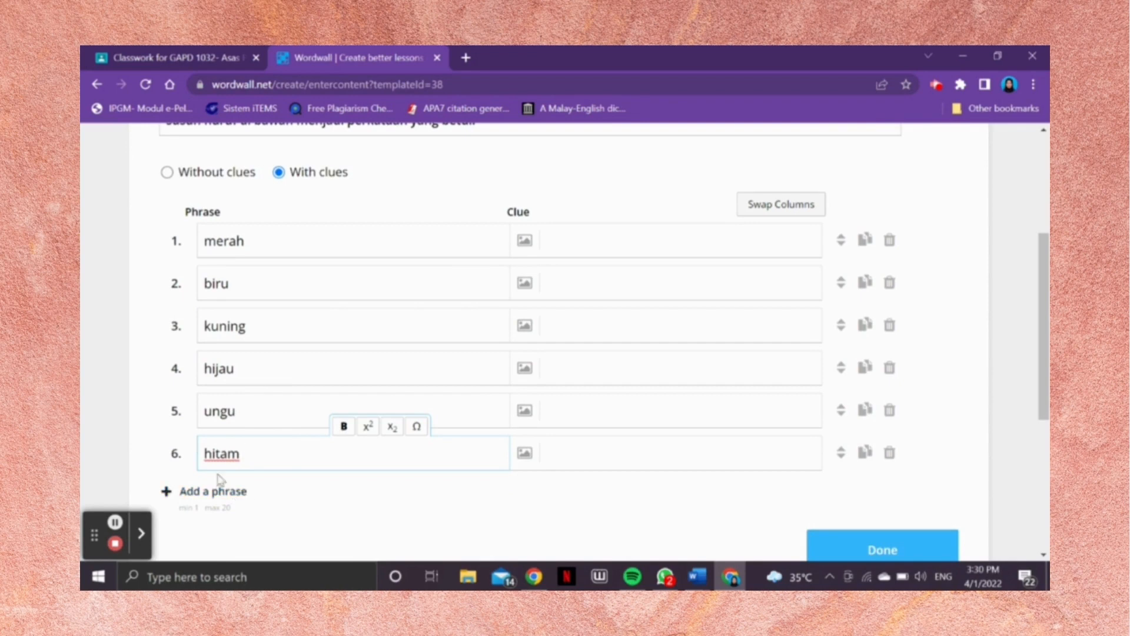
Step: Search the clue images for "warna merah" and add a plain red picture as the clue for merah
click(524, 240)
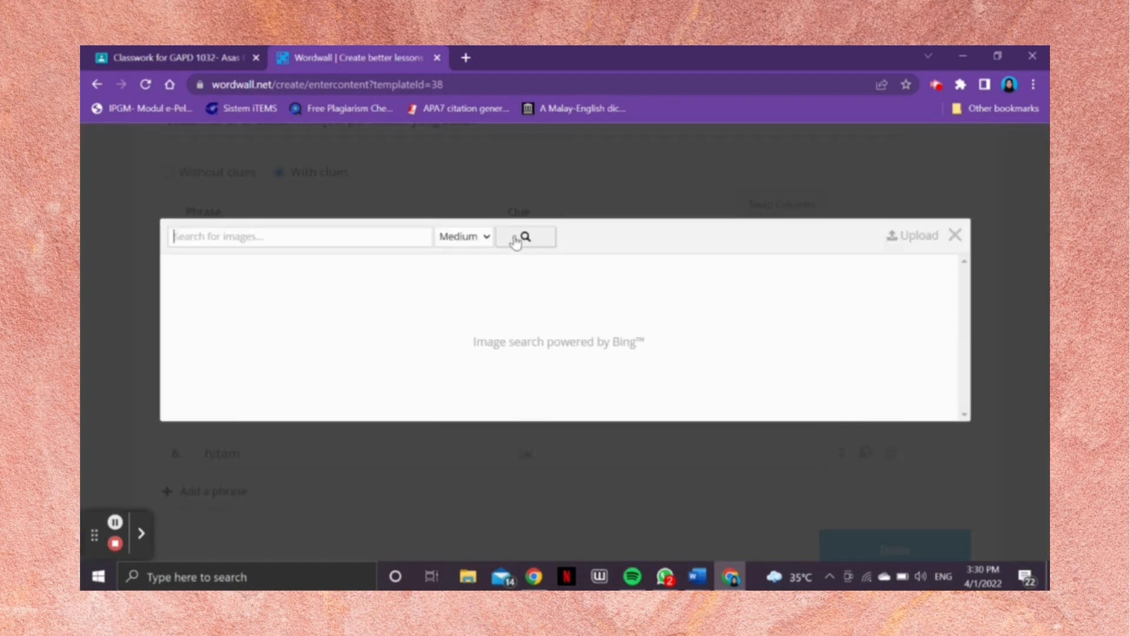
click(420, 235)
click(298, 376)
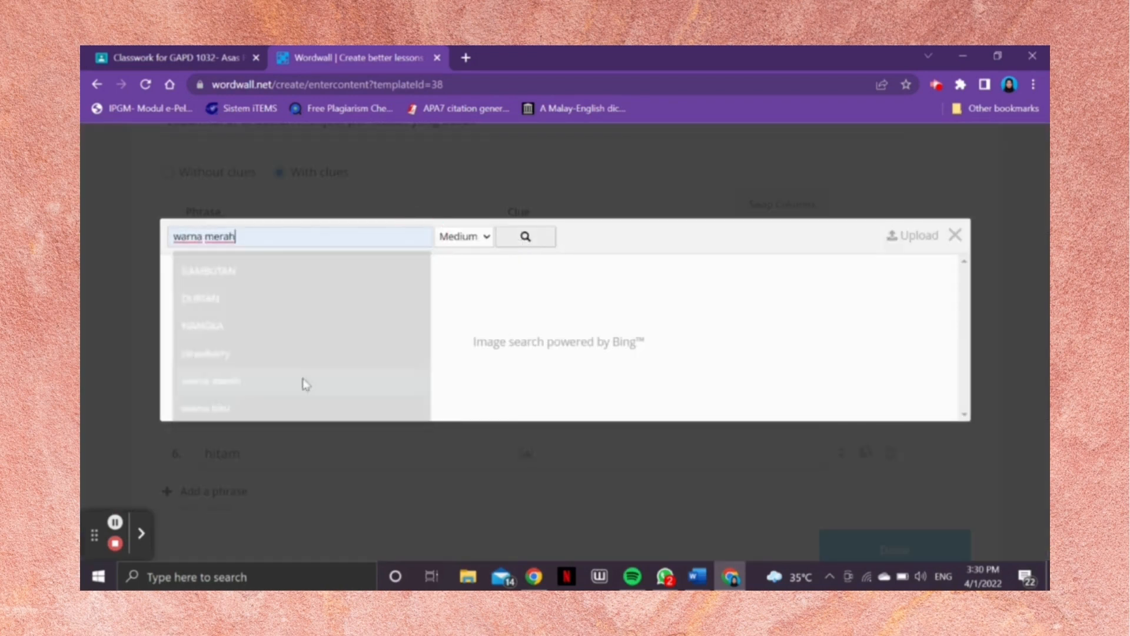
key(Return)
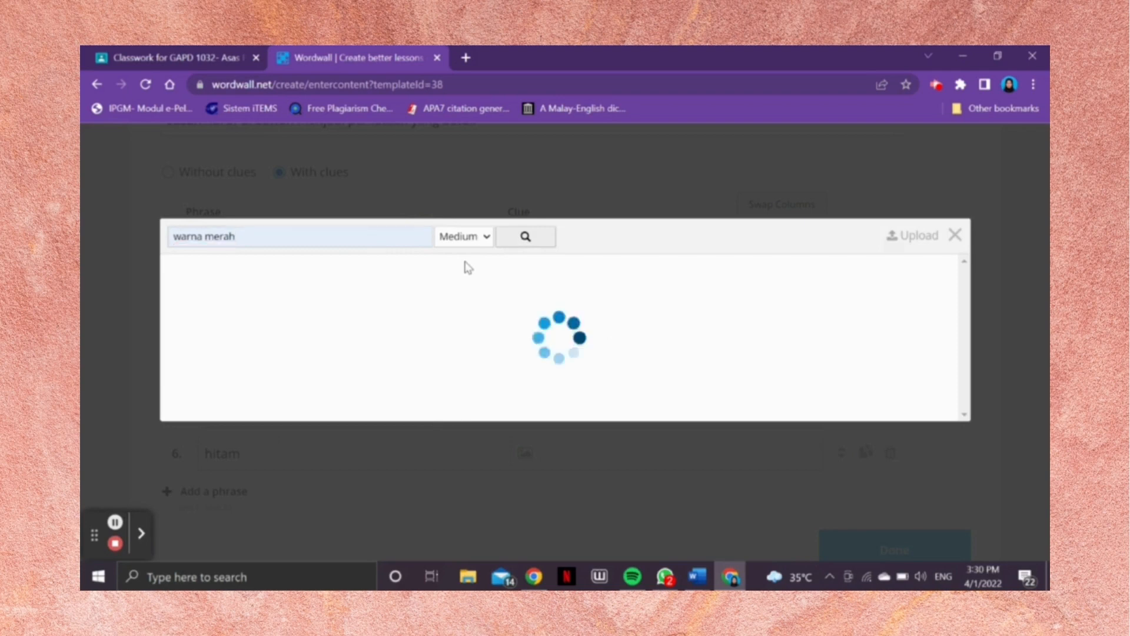
click(227, 292)
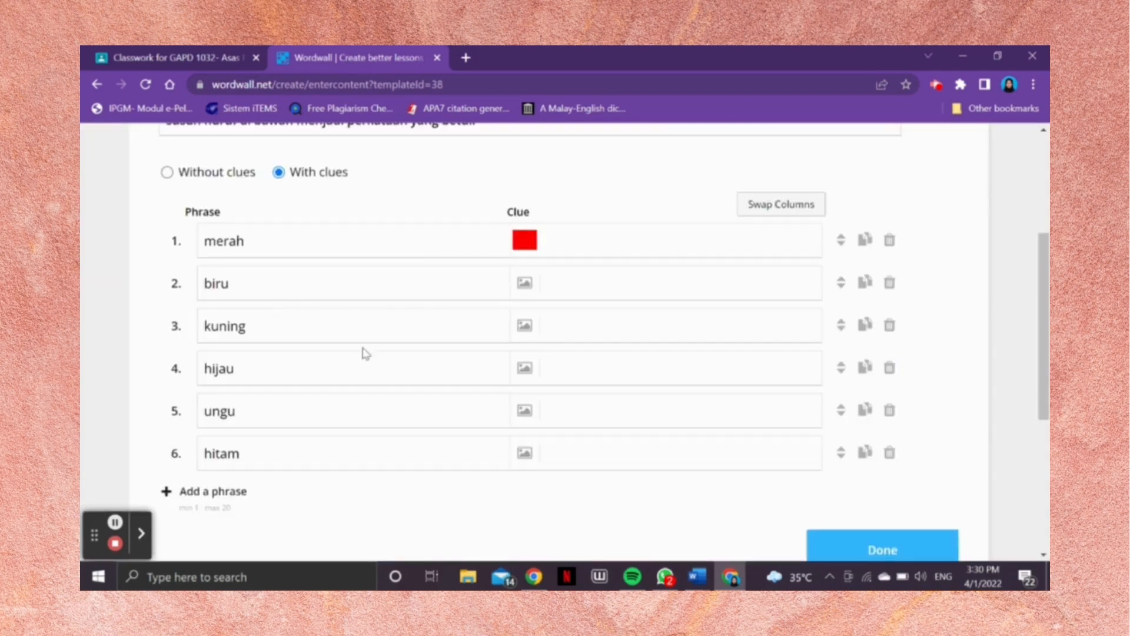
Step: Search the clue images for "warna biru" and add a plain blue picture as the clue for biru
click(524, 283)
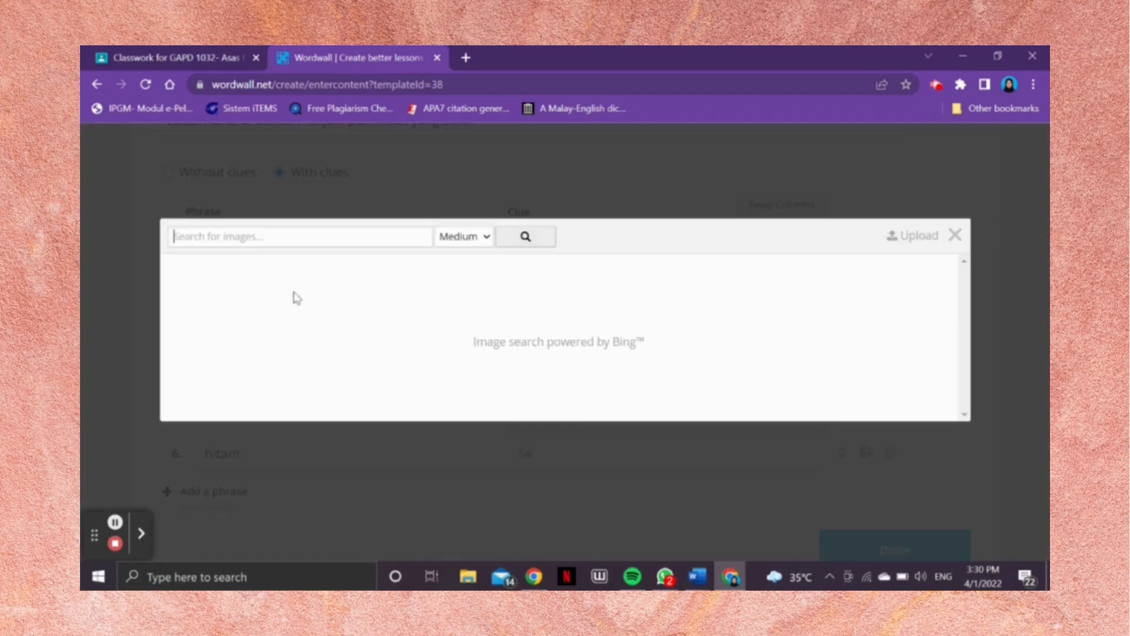
text(w)
key(BackSpace)
text(wa)
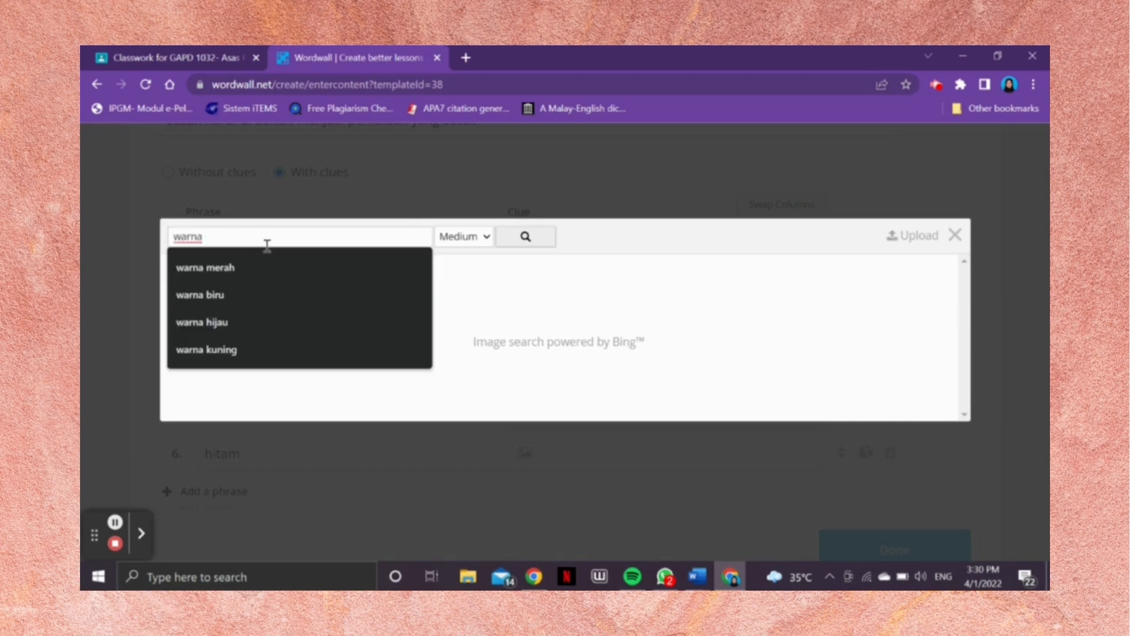
text(rna)
click(185, 296)
click(516, 239)
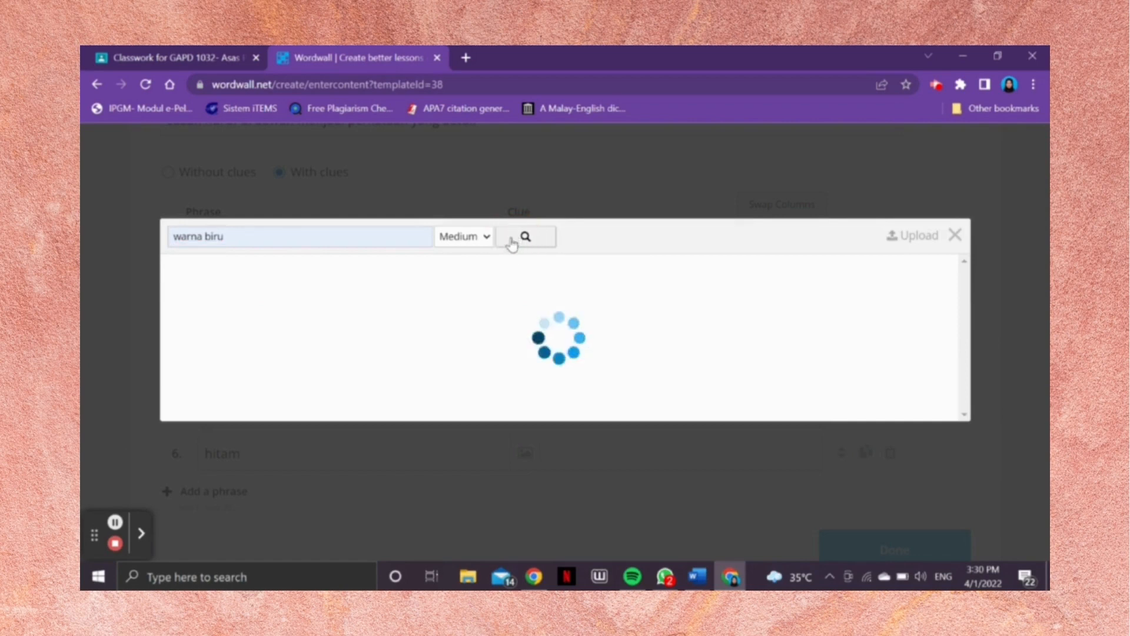
click(265, 293)
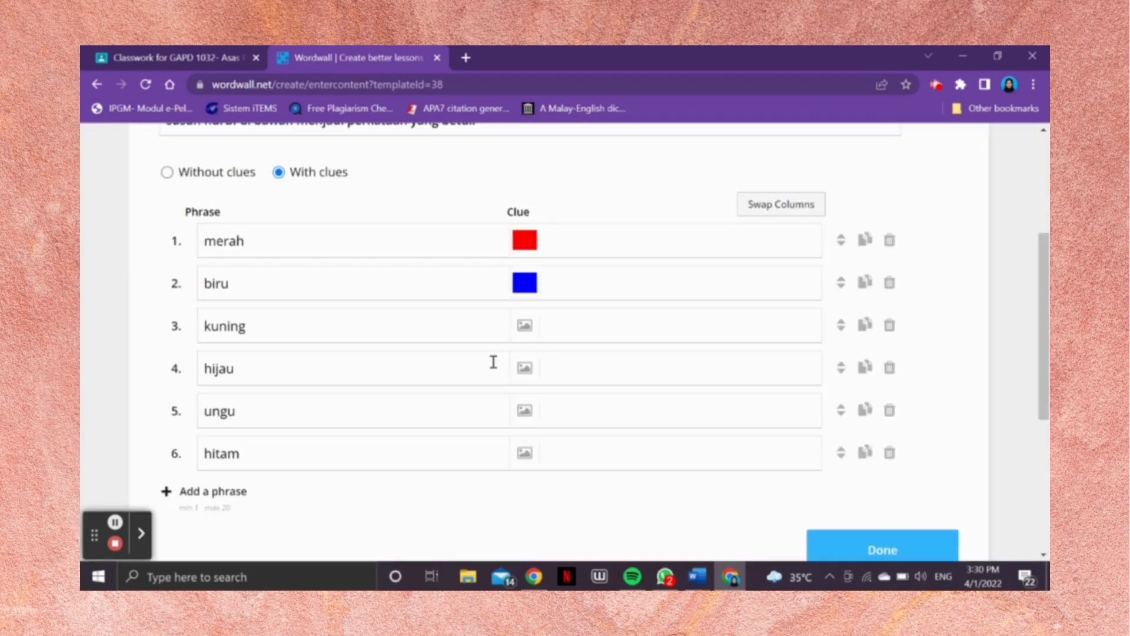
Step: Search the clue images for "warna kuning" and add a plain yellow picture as the clue for kuning
click(525, 327)
click(346, 237)
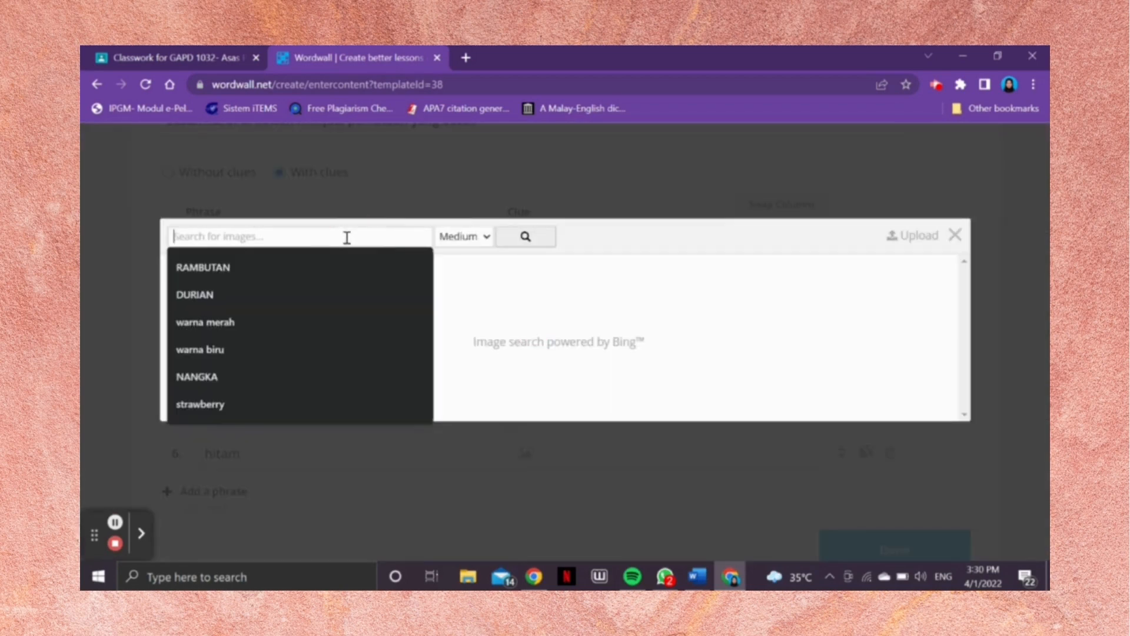
text(warna ku)
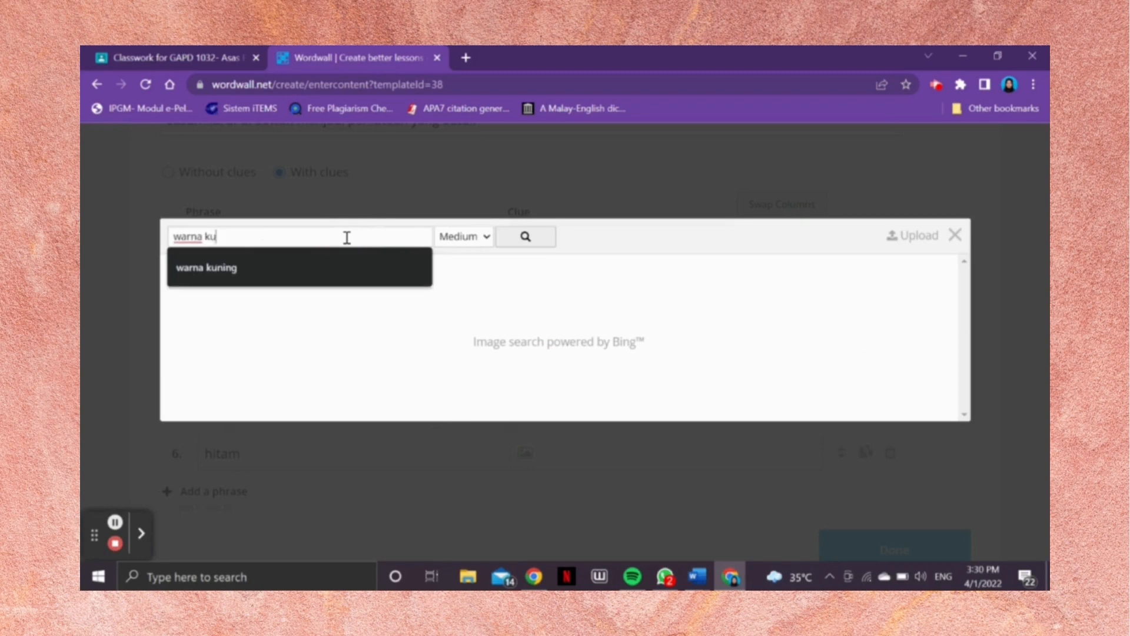
text(ning)
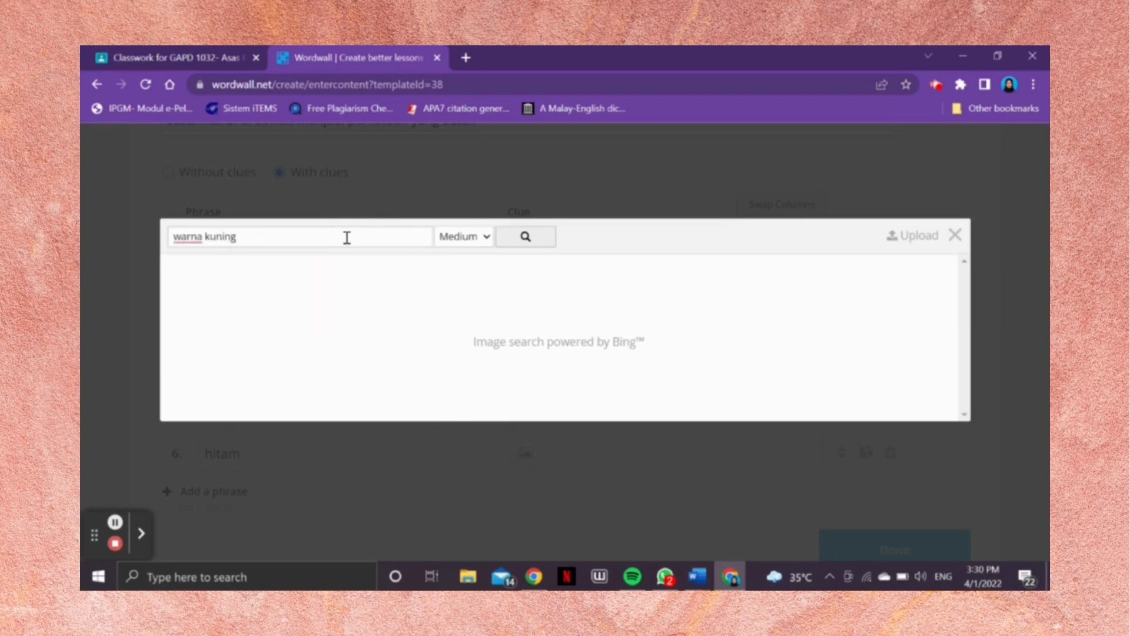
click(524, 236)
click(158, 294)
click(202, 277)
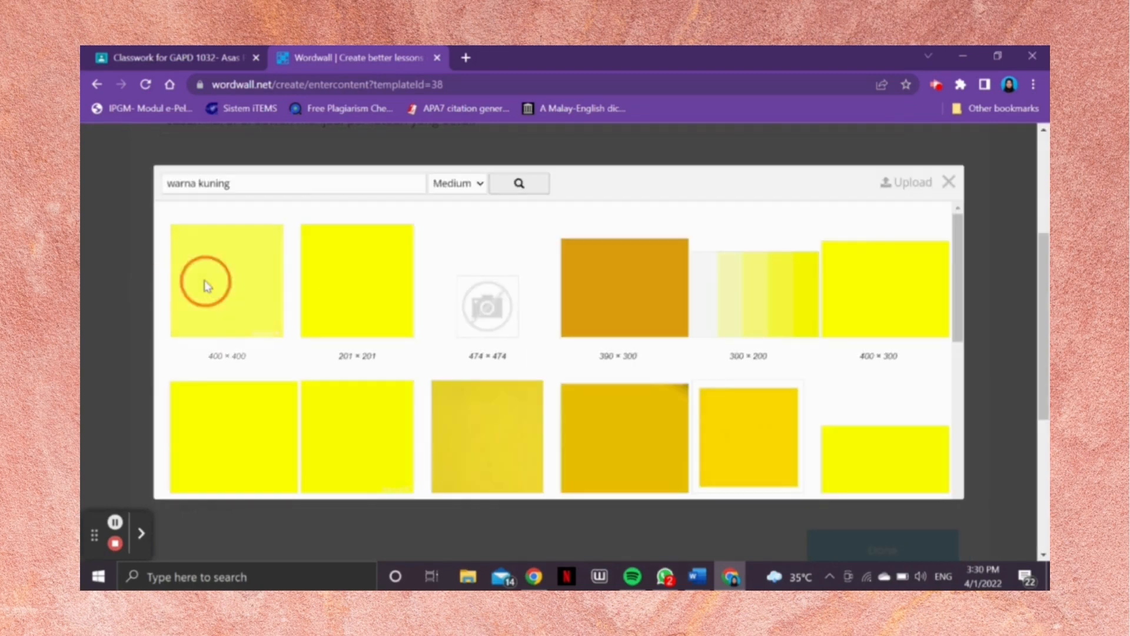
Step: Search the clue images for "warna hijau" and add the plain green 477 × 316 picture as the clue for hijau
click(526, 366)
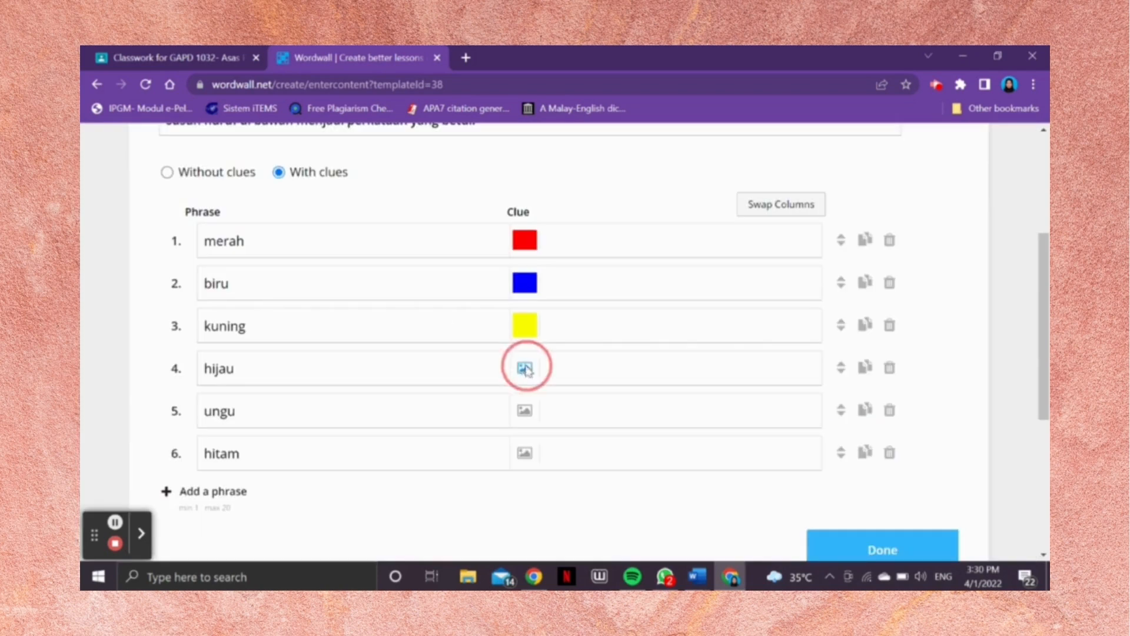
click(331, 242)
text(war)
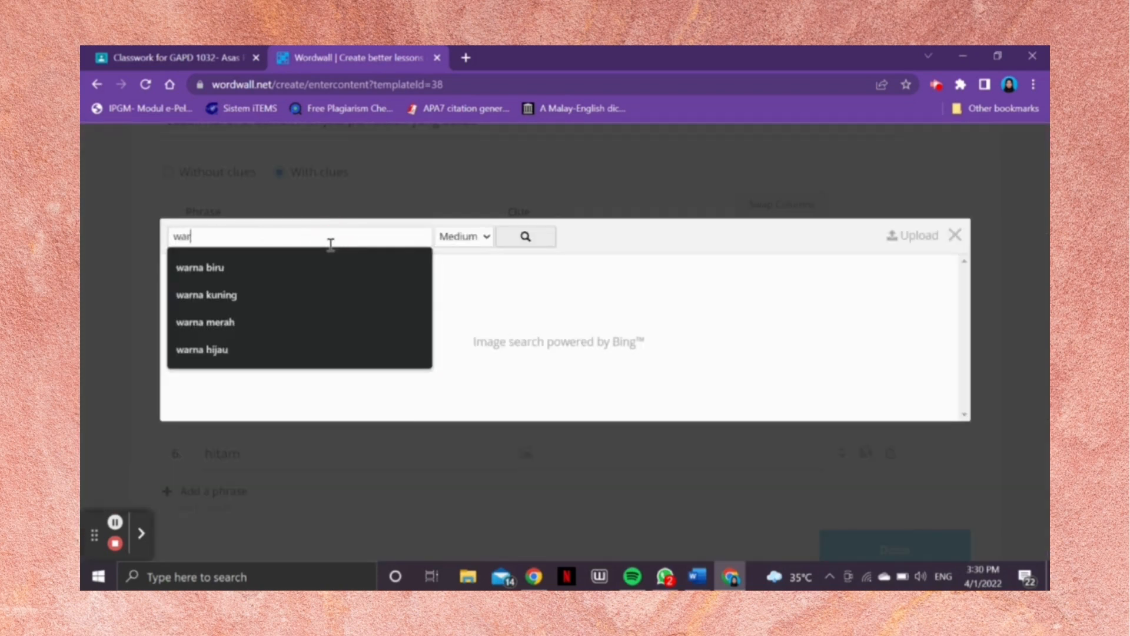
text(na hijau)
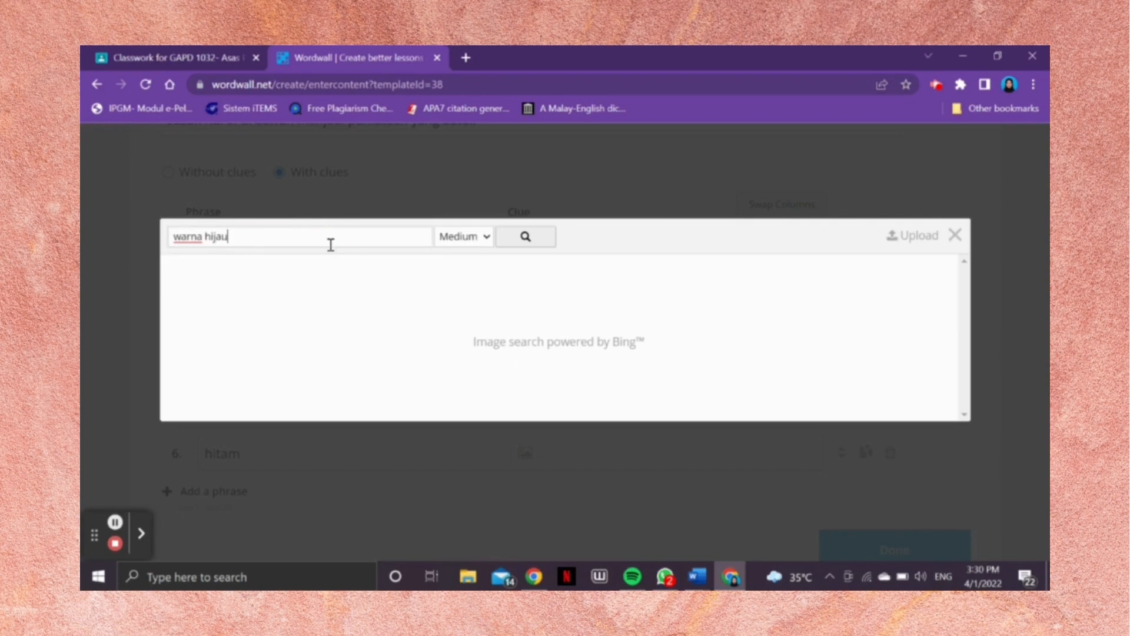
click(542, 238)
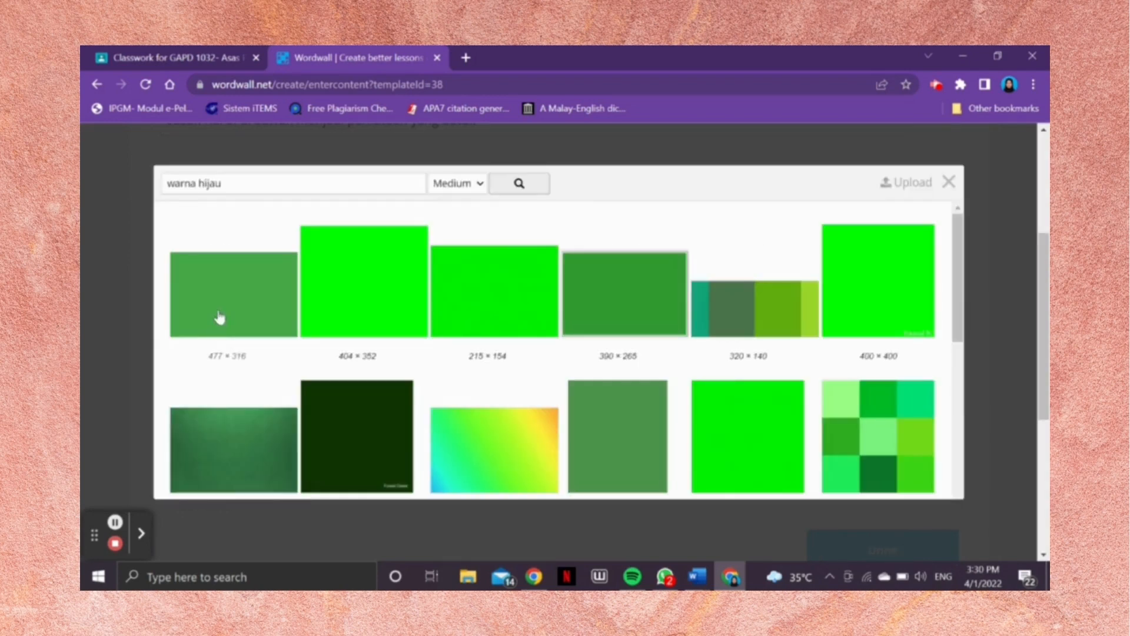
click(217, 317)
Step: Search the clue images for "warna ungu" and add the plain light purple 322 × 322 picture as the clue for ungu
click(523, 410)
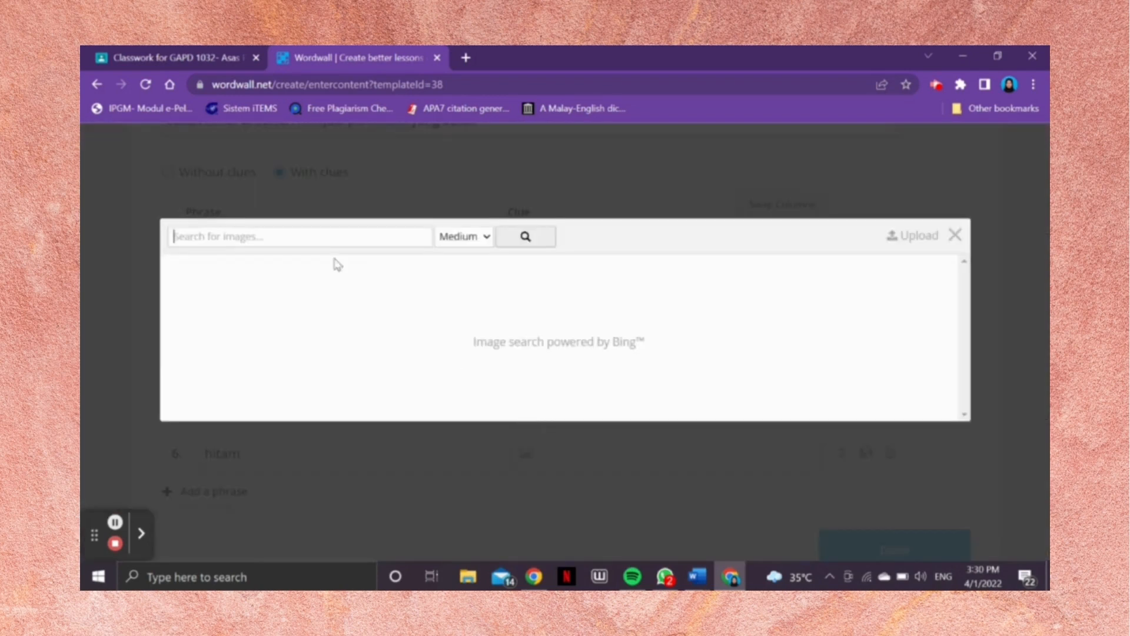
text(warna ungu)
click(503, 241)
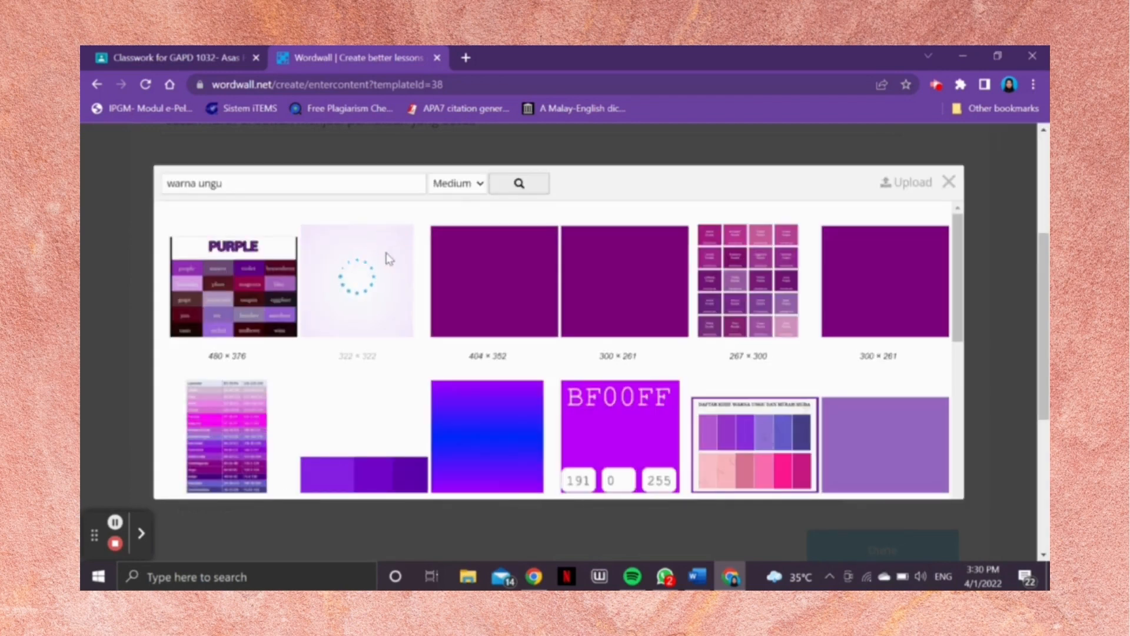
click(389, 259)
Step: Search the clue images for "warna hitam" and add a plain black picture as the clue for hitam
click(526, 452)
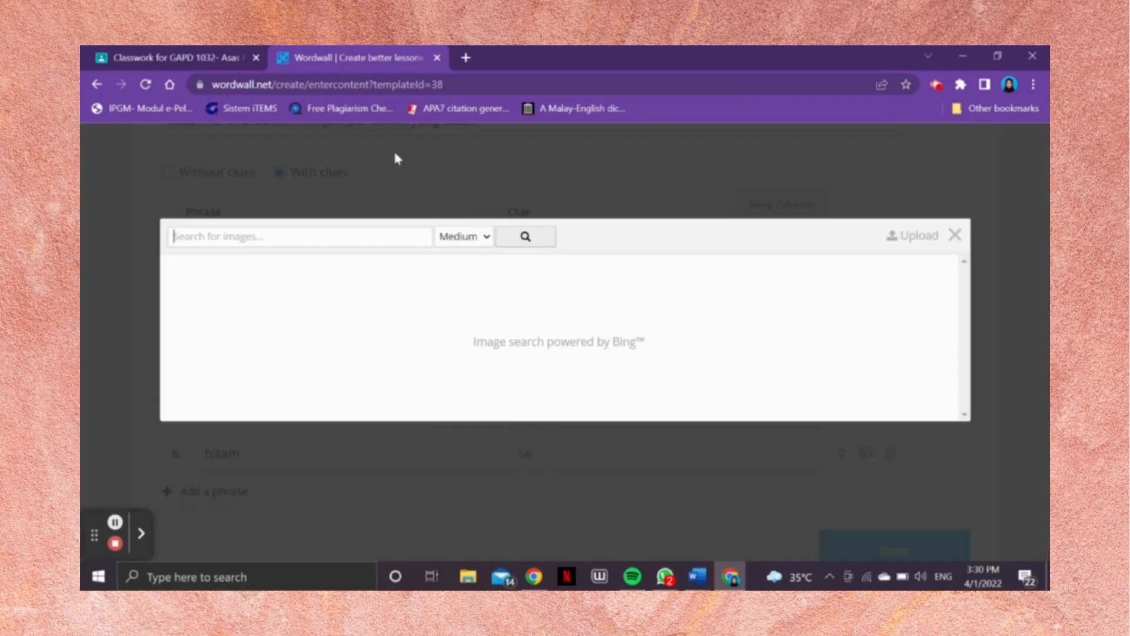
text(warna)
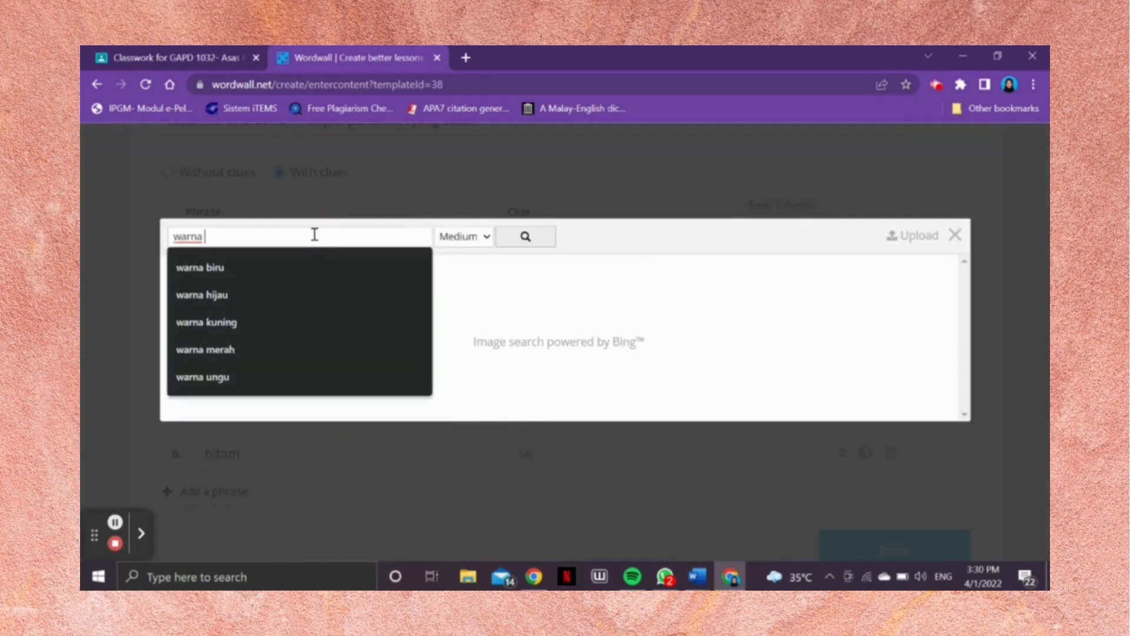
text( hitam)
key(Return)
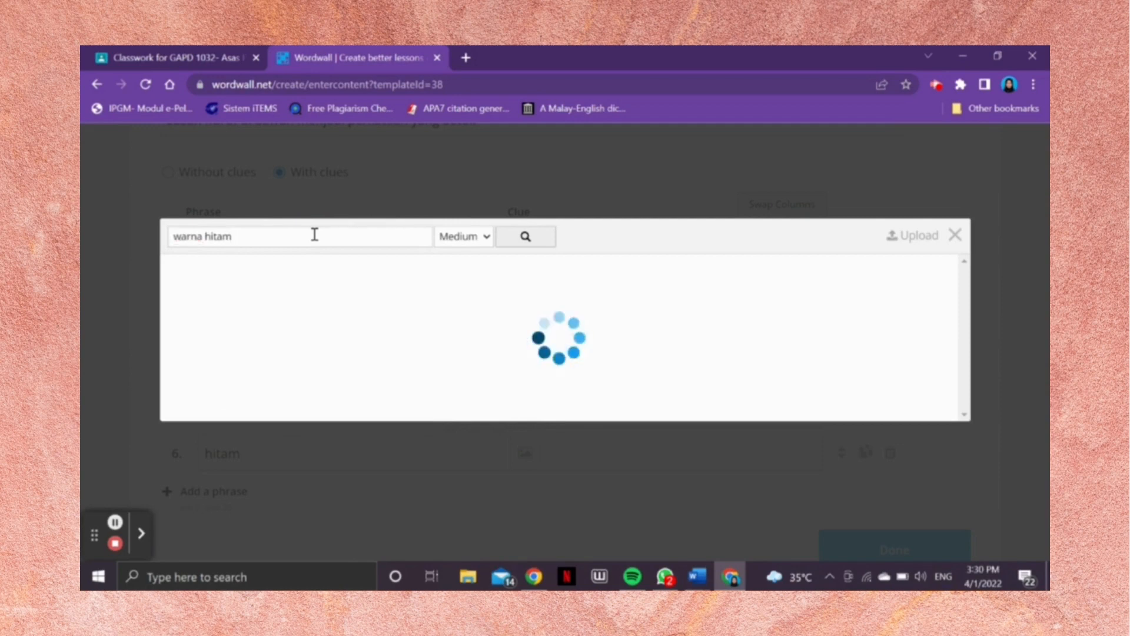
click(503, 324)
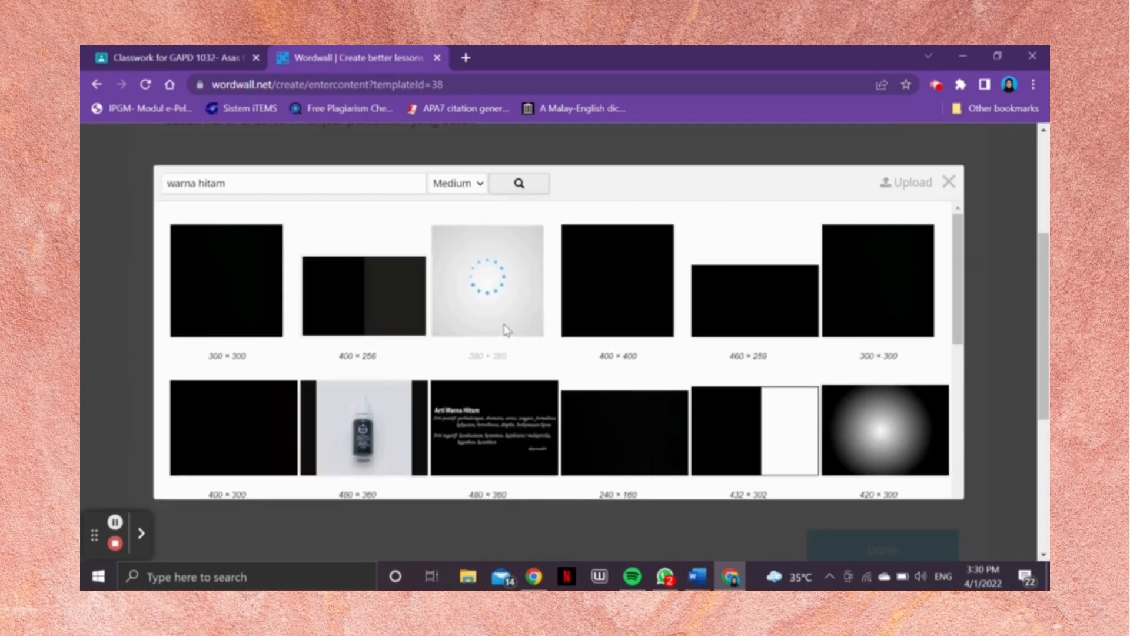
Step: Finish editing the activity content and start playing the resulting Anagram game
scroll(776, 393, down, 2)
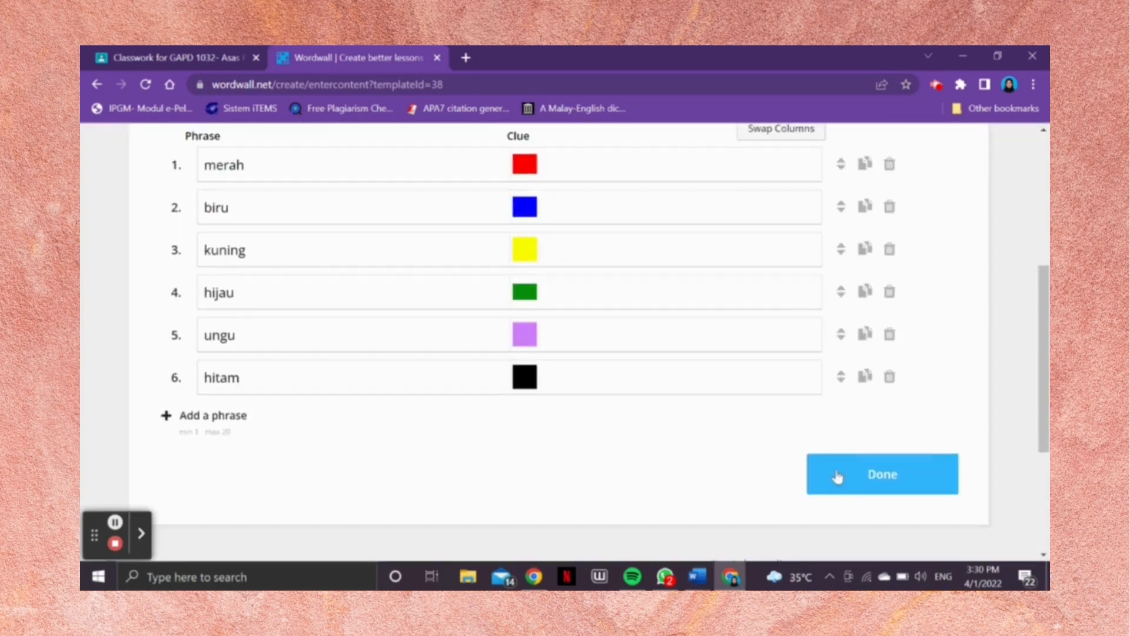
click(851, 486)
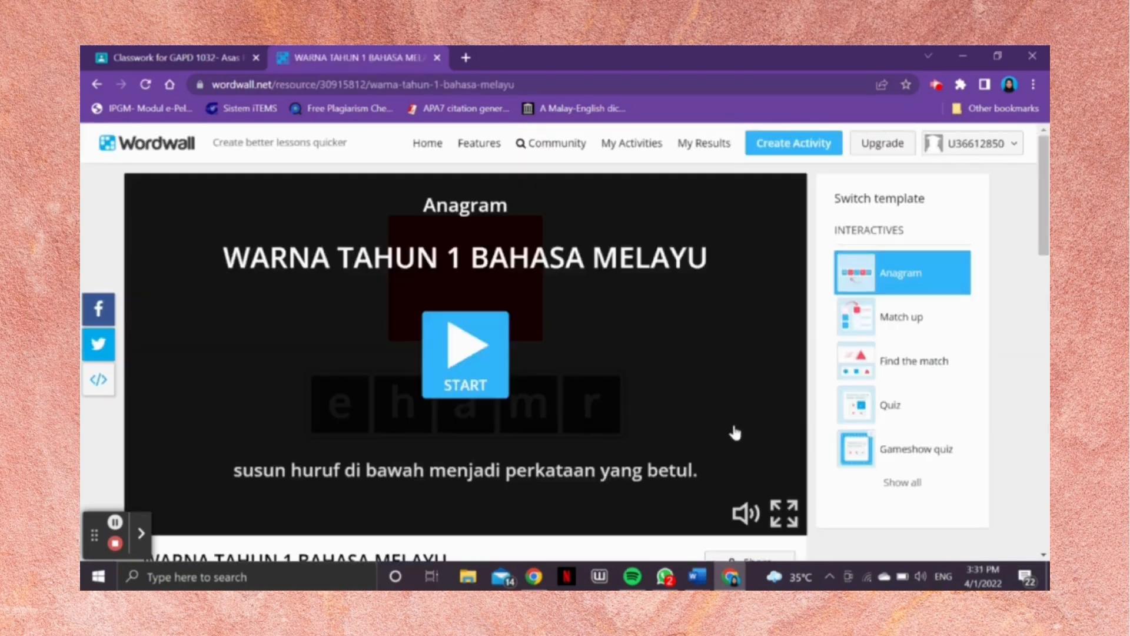
scroll(733, 433, down, 1)
scroll(736, 438, up, 1)
click(447, 350)
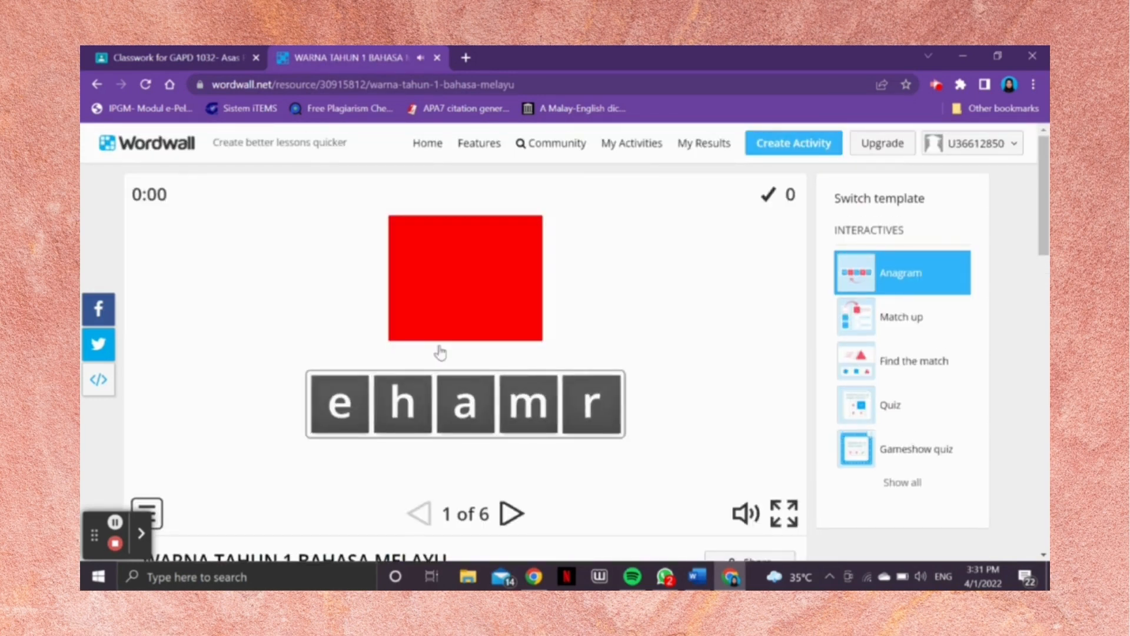
Step: Rearrange the letter tiles under the red picture to spell "merah"
drag(526, 405, 329, 400)
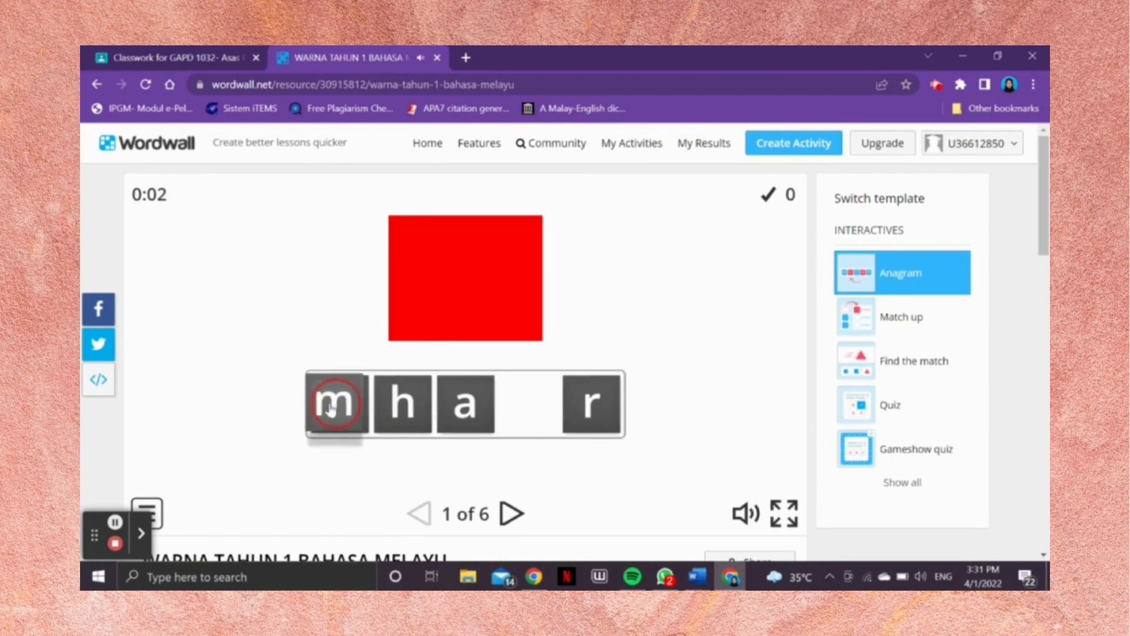
drag(580, 407, 441, 407)
mouse_move(585, 414)
mouse_down()
mouse_move(448, 391)
mouse_move(588, 412)
mouse_up()
drag(468, 406, 589, 415)
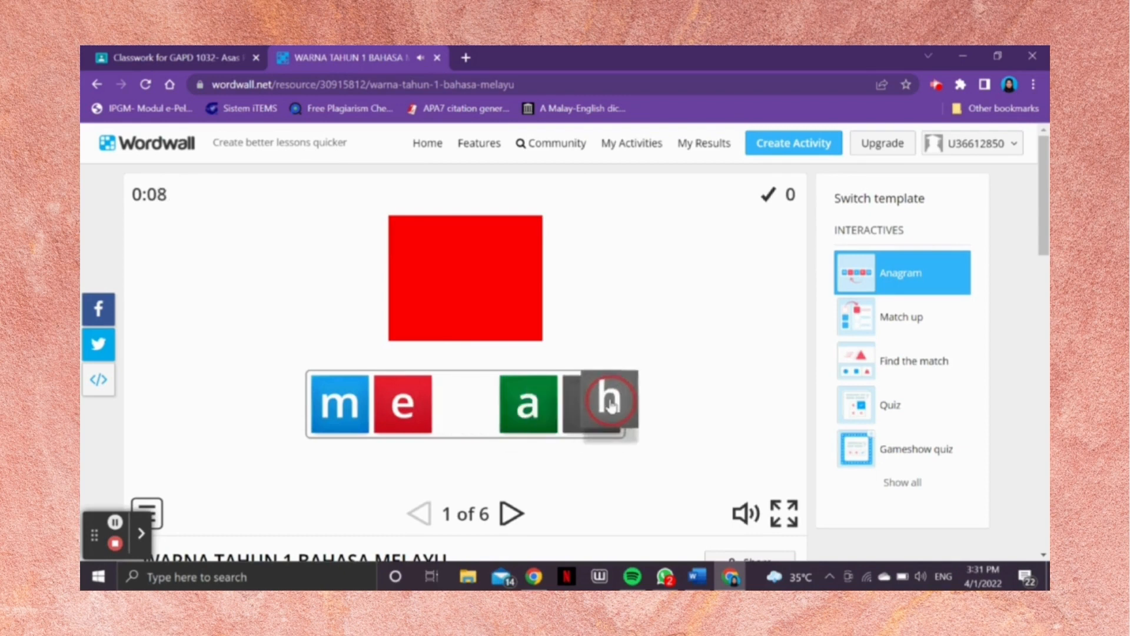
Step: Go to question 2 and rearrange the letter tiles under the blue picture to spell "biru"
click(511, 515)
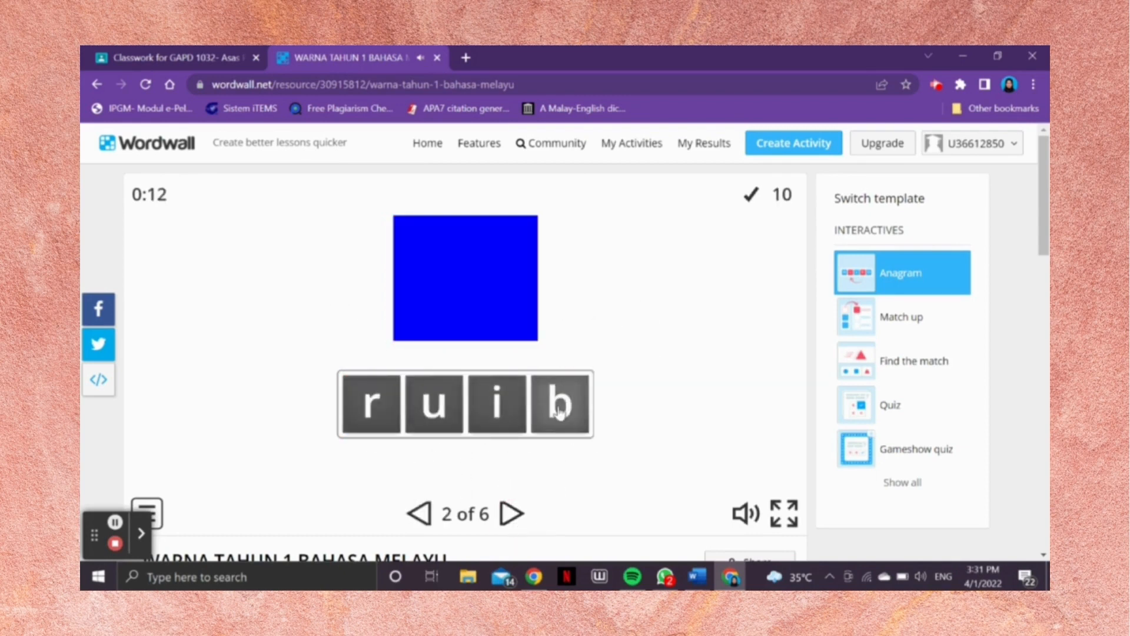
drag(444, 406, 336, 408)
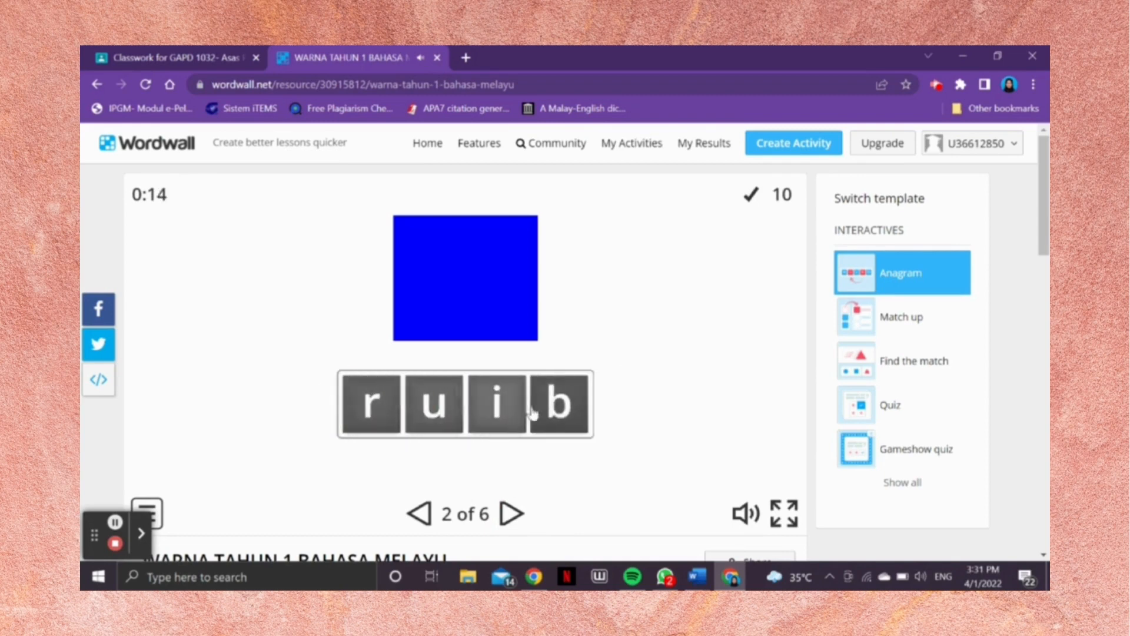
drag(575, 409, 337, 410)
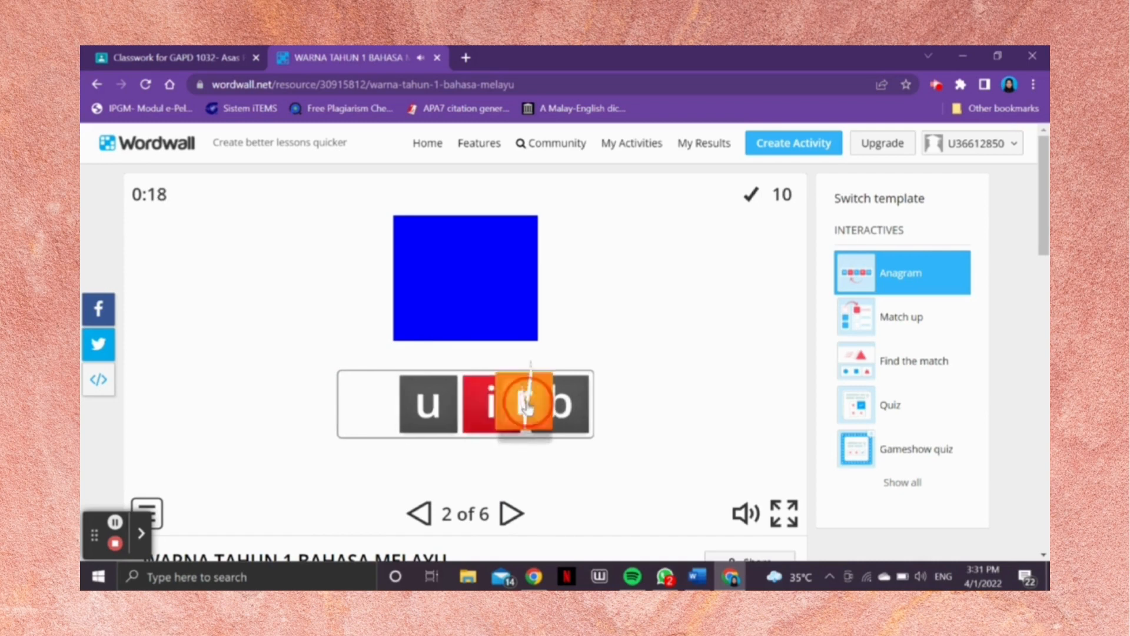
drag(562, 411, 353, 391)
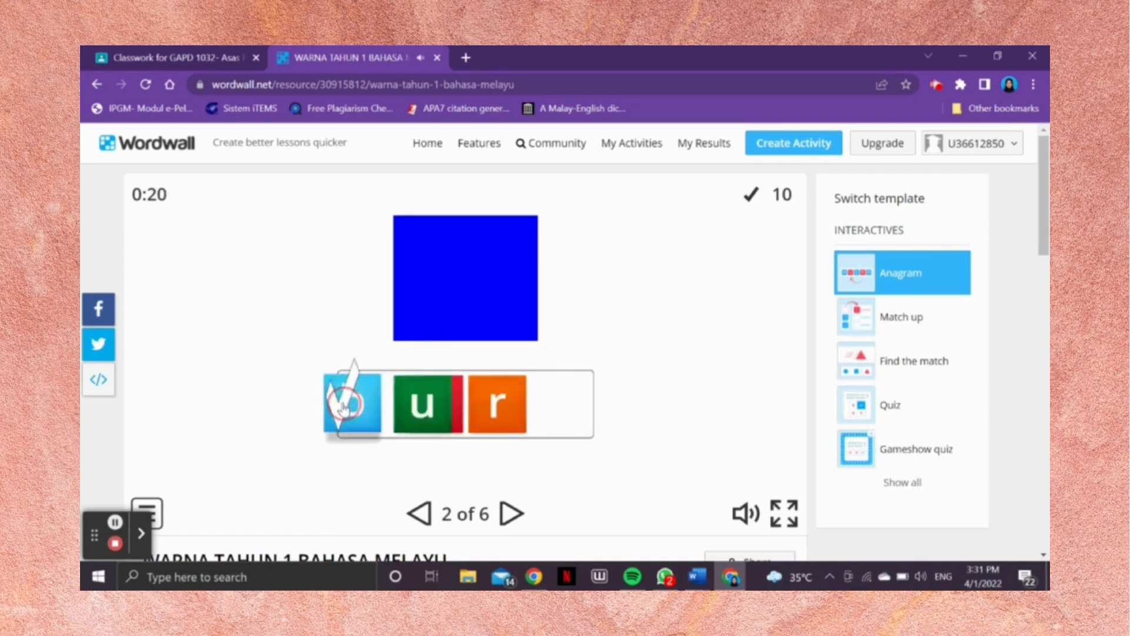
Step: Go to question 3 and rearrange the letter tiles under the yellow picture to spell "kuning"
click(512, 516)
drag(625, 405, 274, 402)
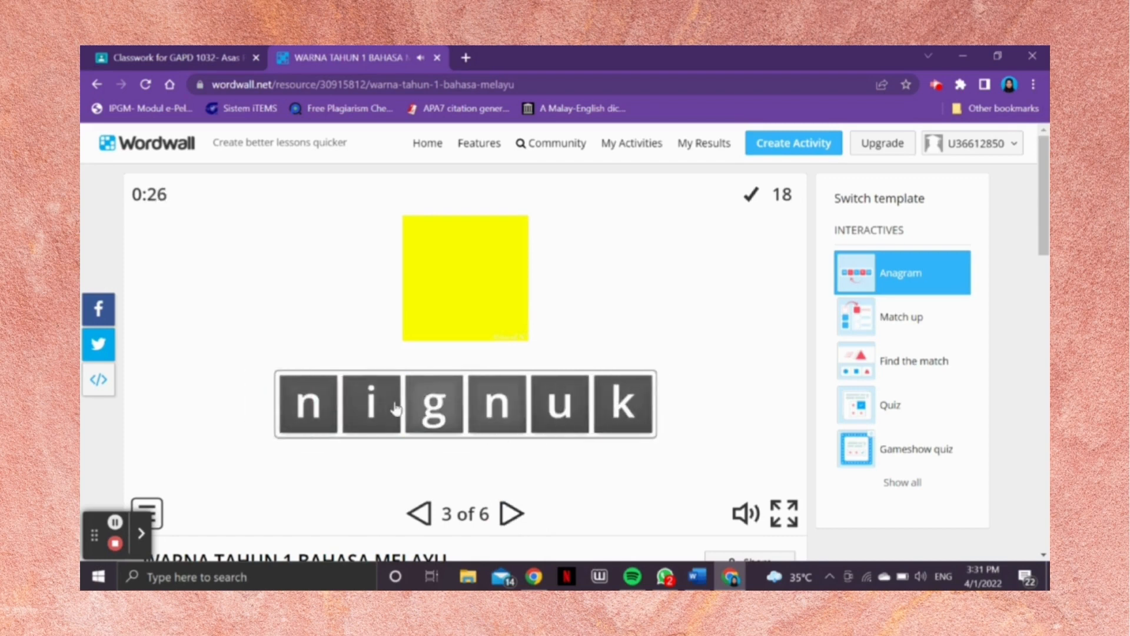
drag(524, 405, 414, 412)
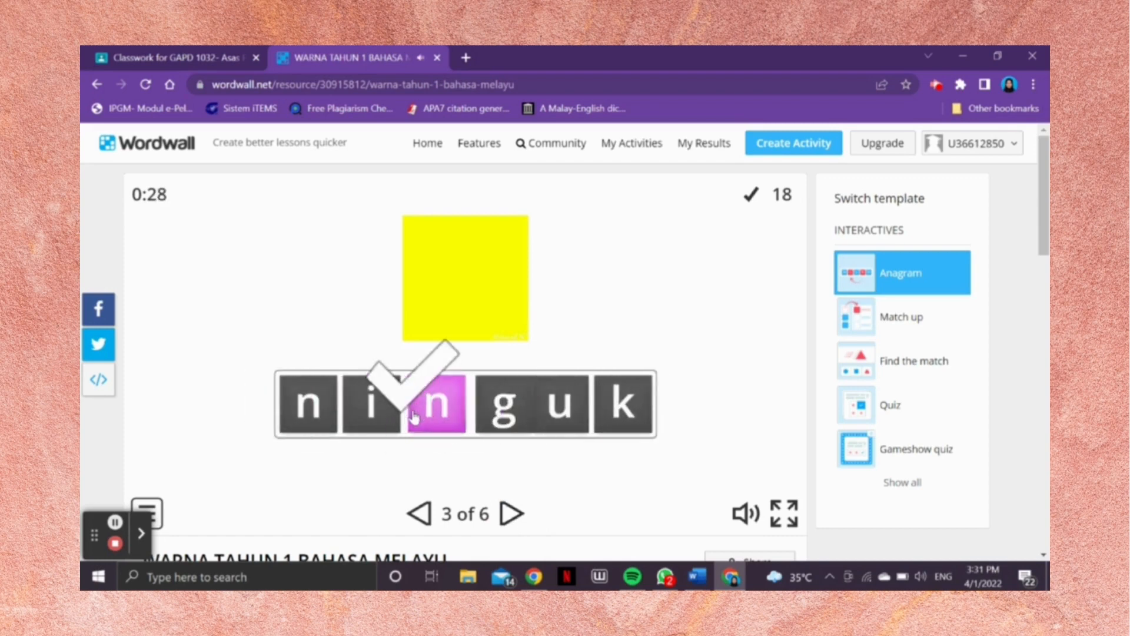
drag(617, 425, 303, 404)
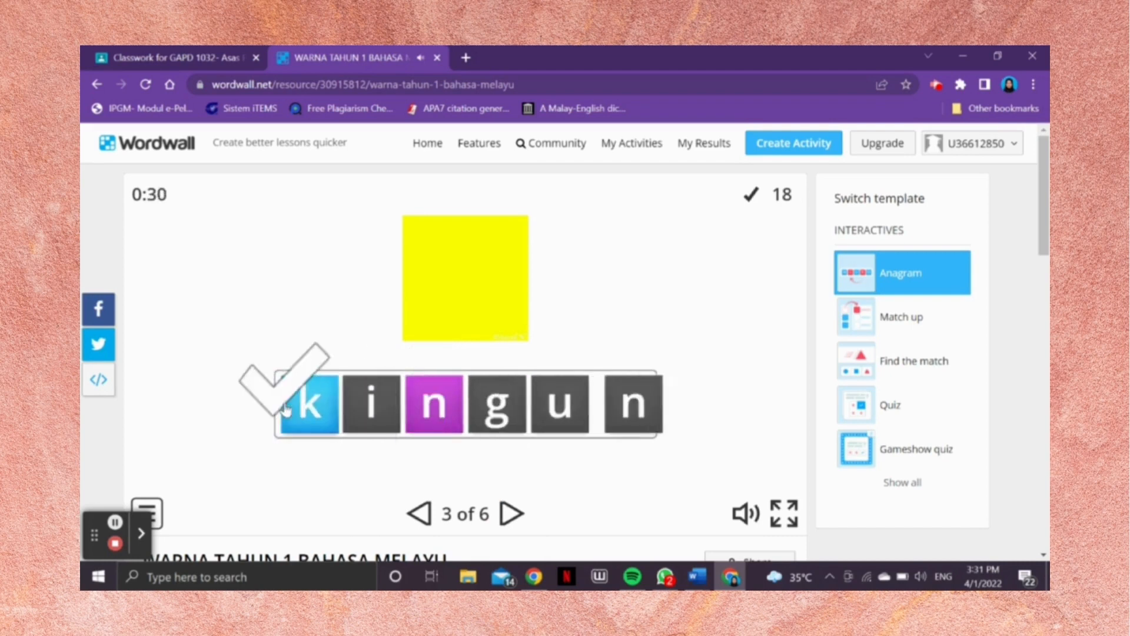
drag(538, 406, 371, 412)
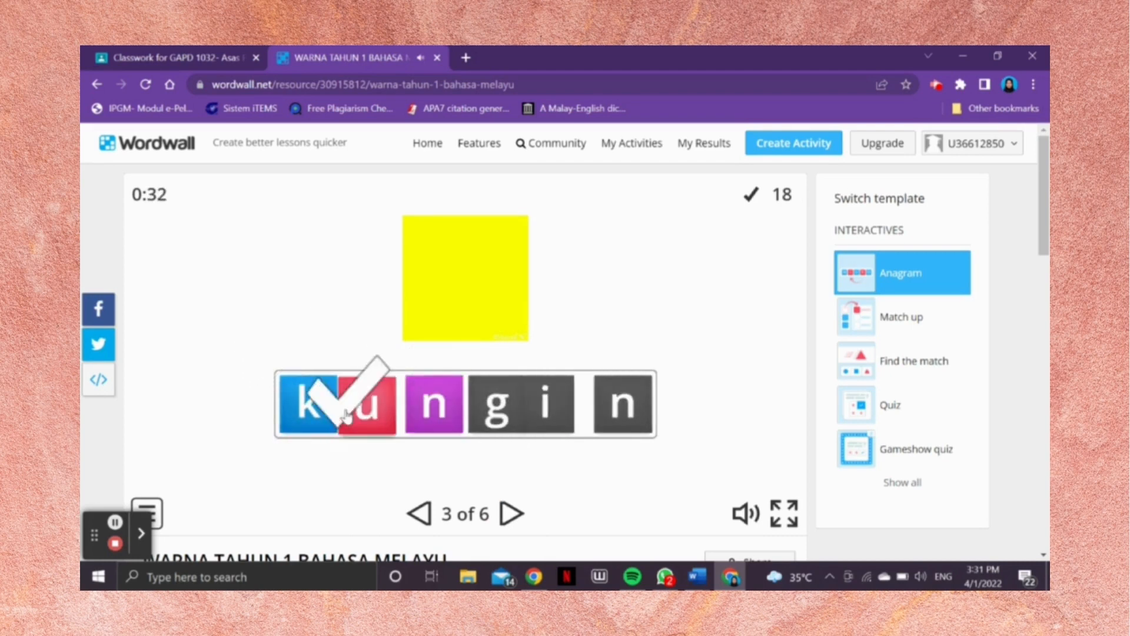
drag(530, 421, 480, 410)
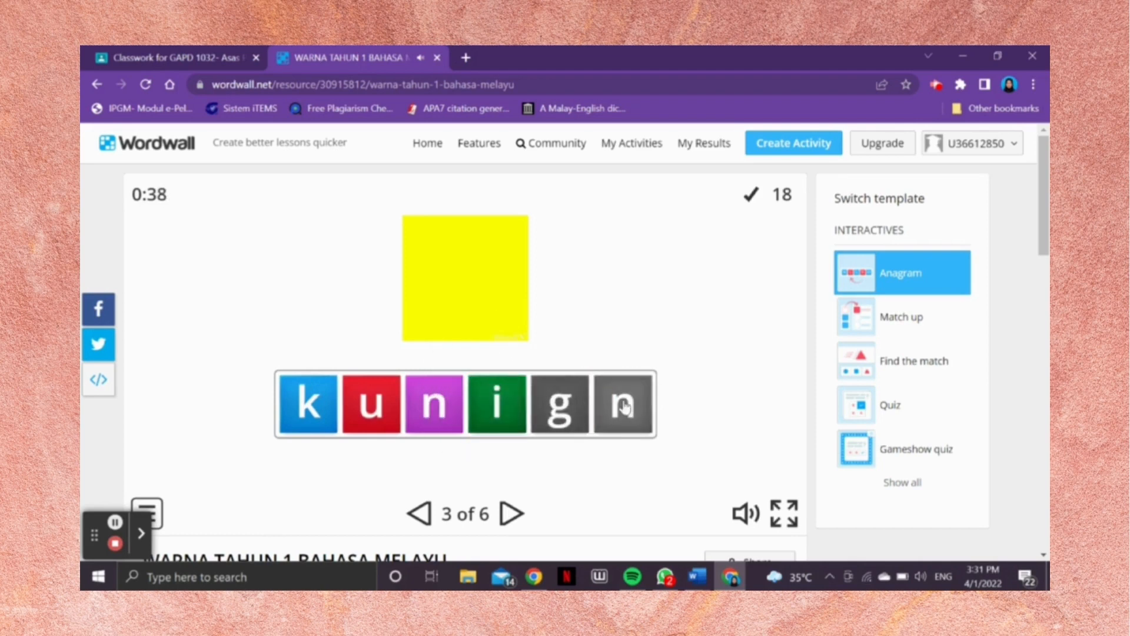
drag(623, 406, 545, 411)
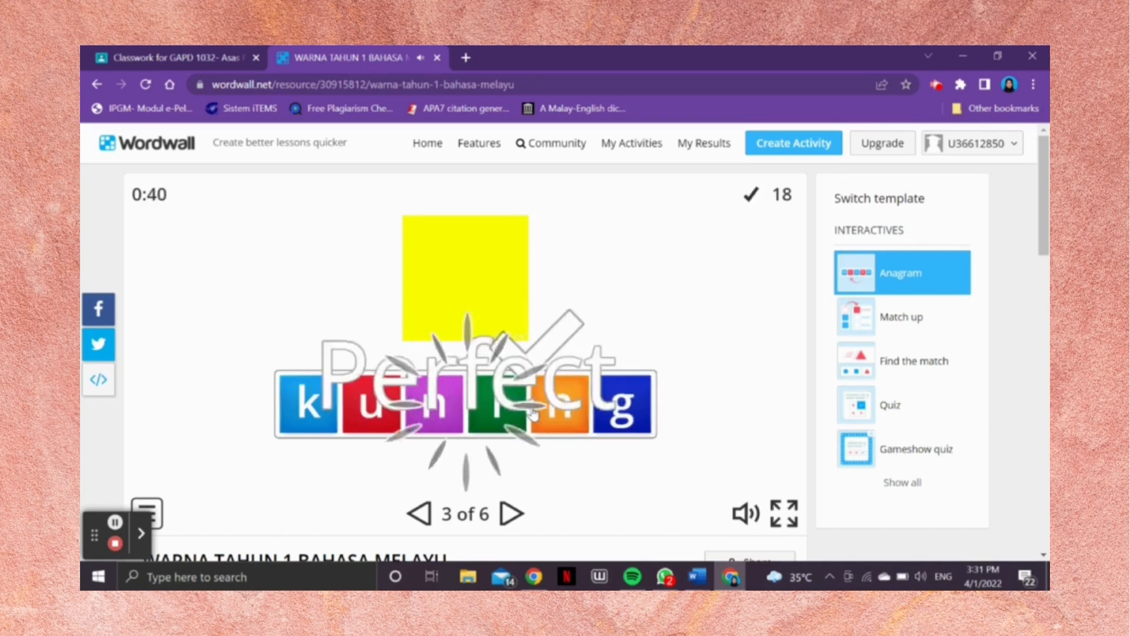
Step: Go to question 4 and rearrange the letter tiles under the green picture to spell "hijau"
click(511, 513)
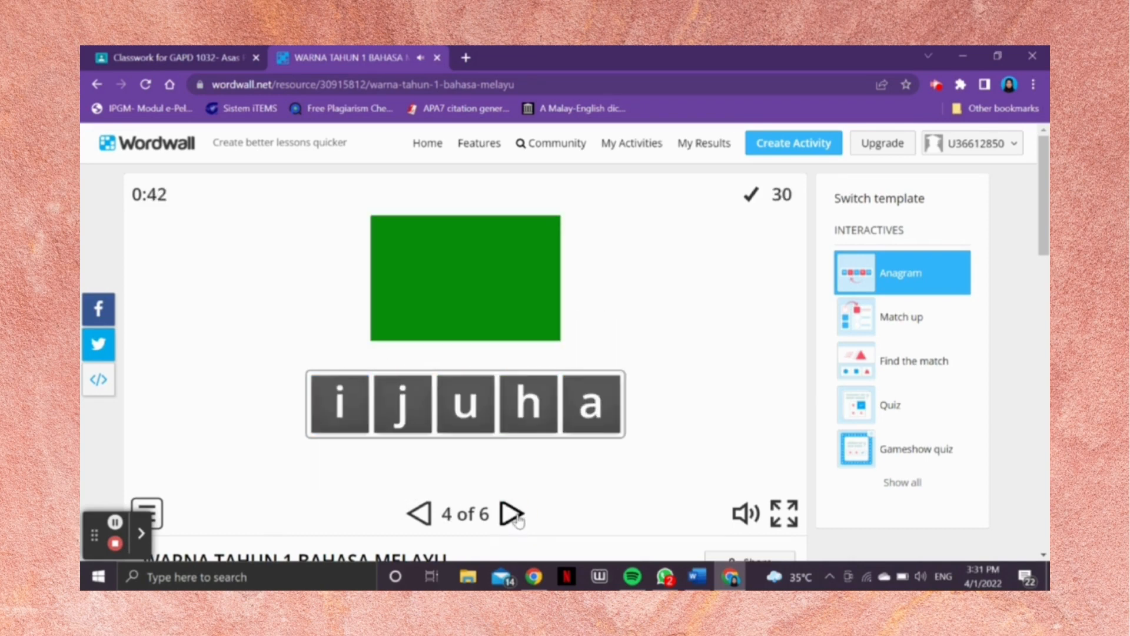
drag(525, 406, 306, 402)
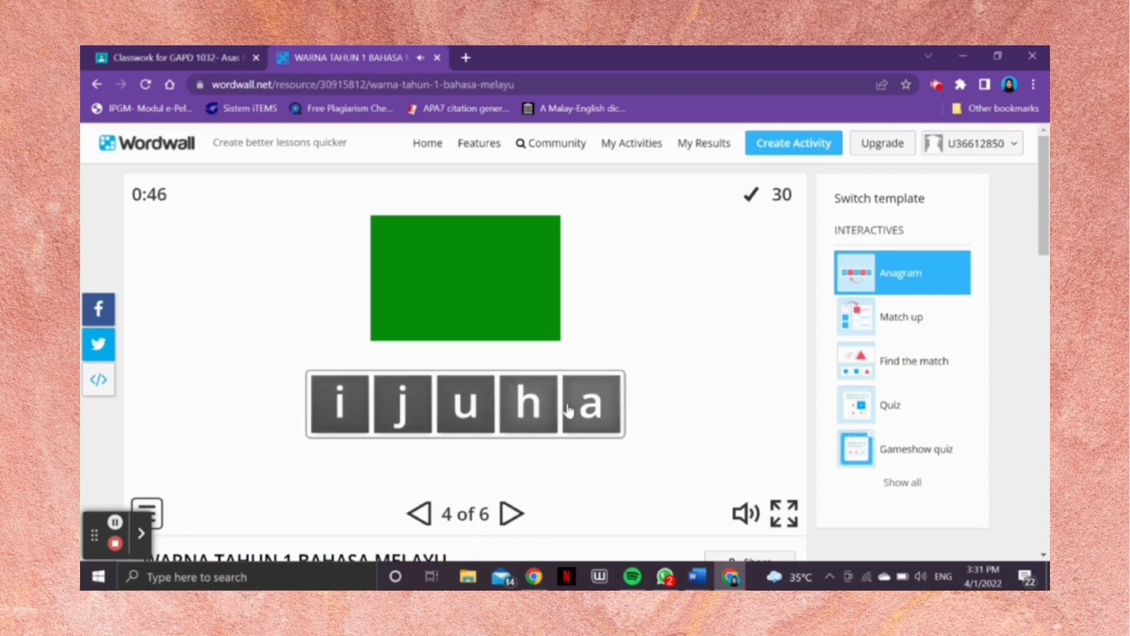
click(607, 405)
drag(487, 418, 453, 412)
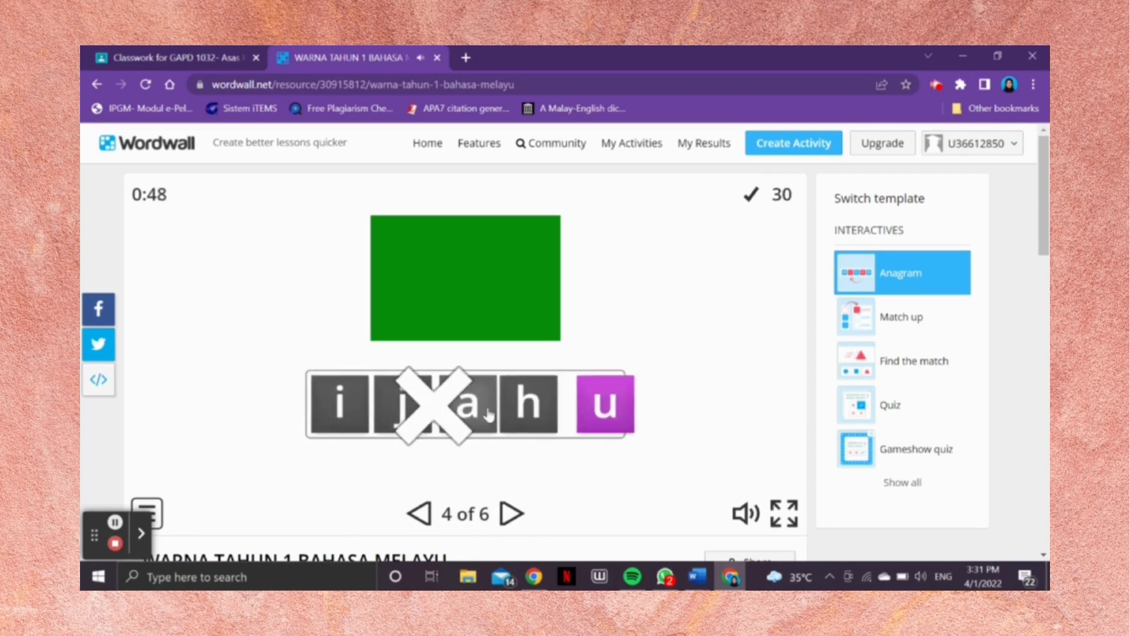
drag(525, 411, 330, 412)
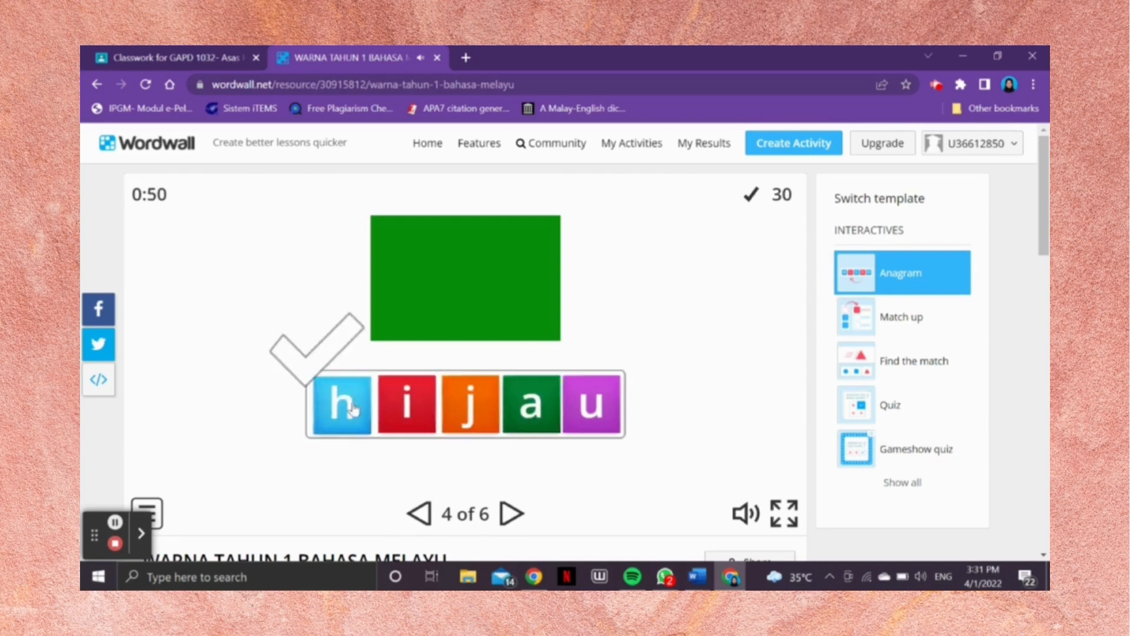
Step: Go to question 5 and rearrange the letter tiles under the purple picture to spell "ungu"
click(510, 514)
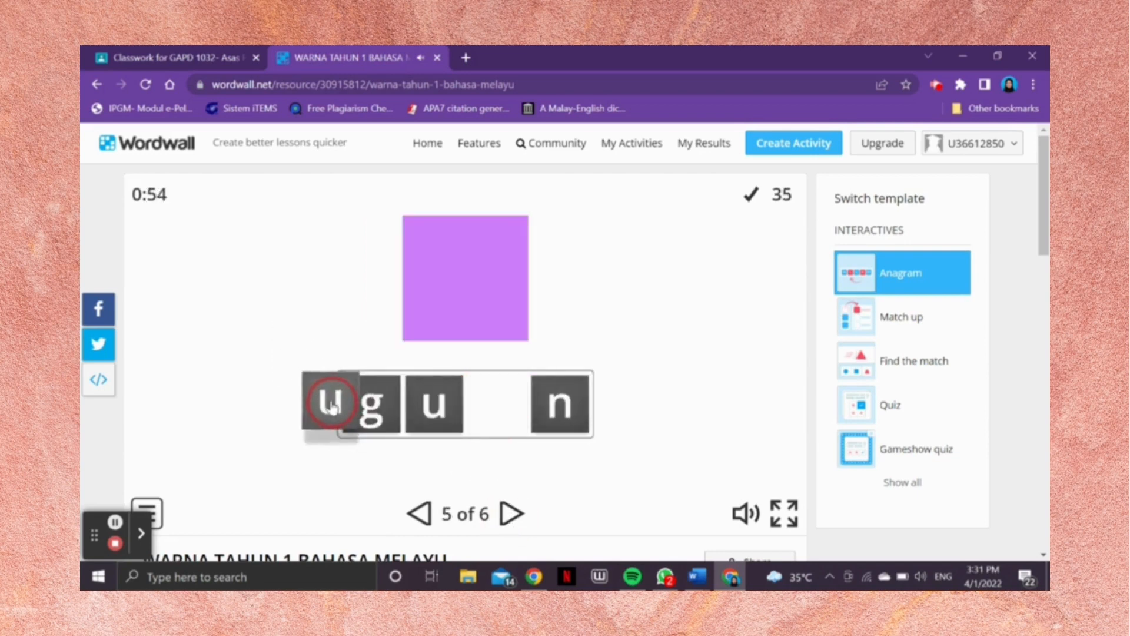
click(548, 415)
drag(465, 404, 435, 405)
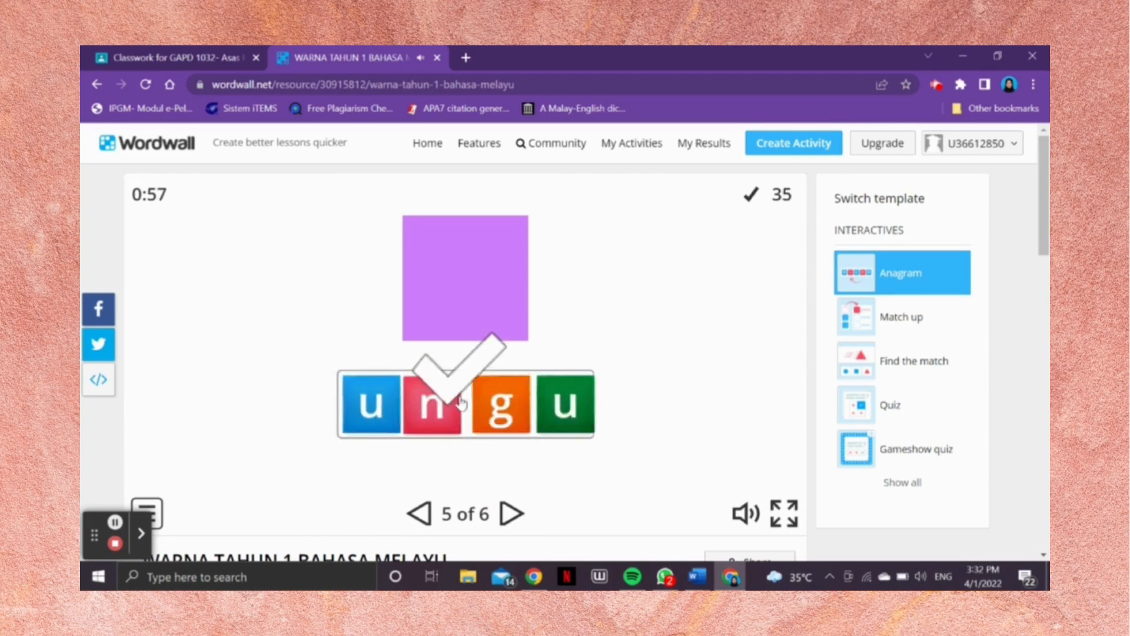
Step: Go to question 6 and rearrange the letter tiles under the black picture to spell "hitam", completing the game
click(510, 514)
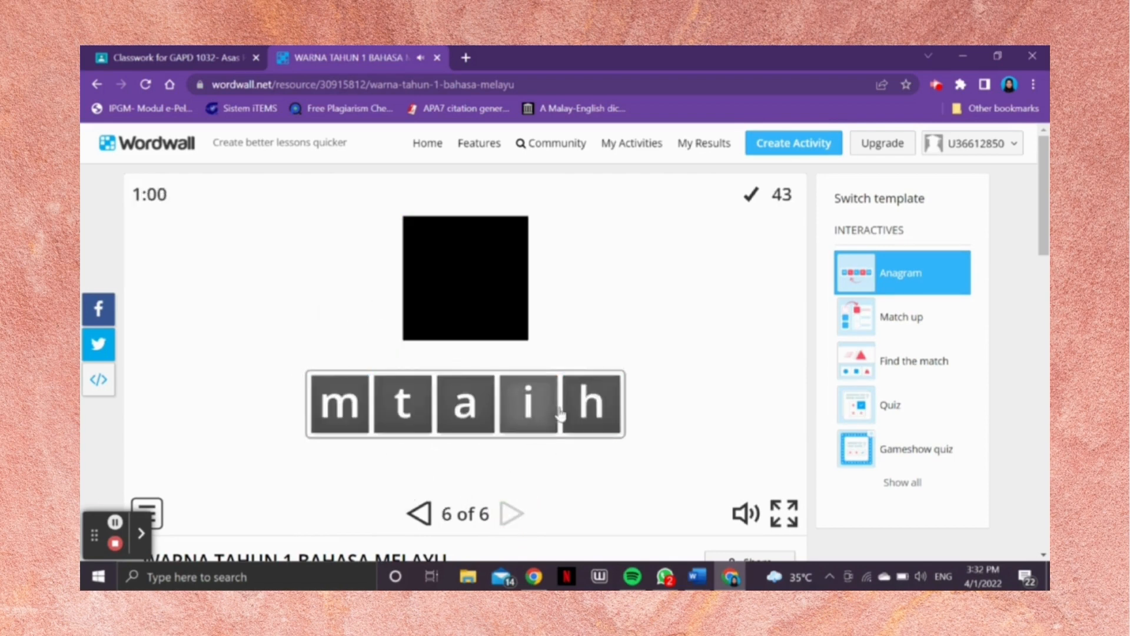
drag(588, 404, 302, 404)
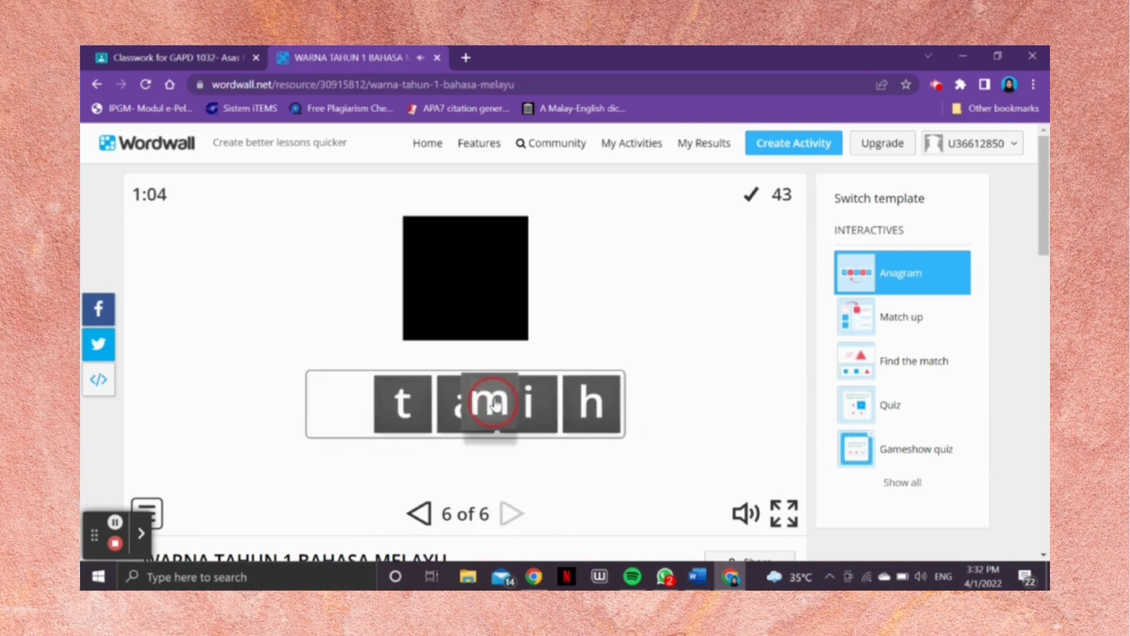
drag(448, 416, 323, 411)
drag(588, 404, 321, 409)
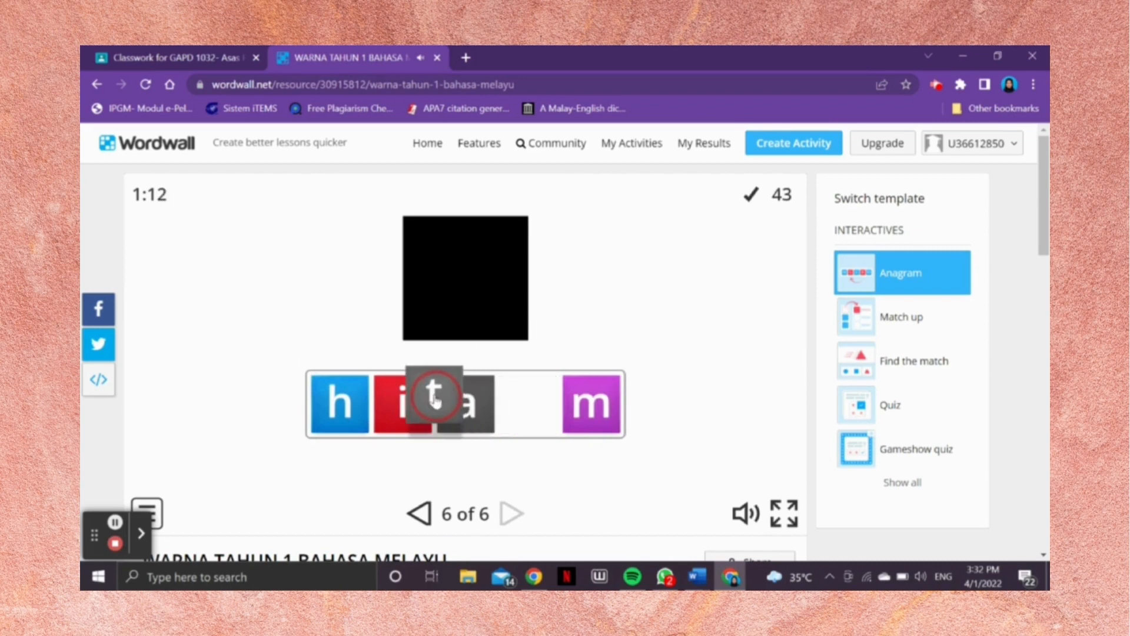
drag(435, 400, 441, 402)
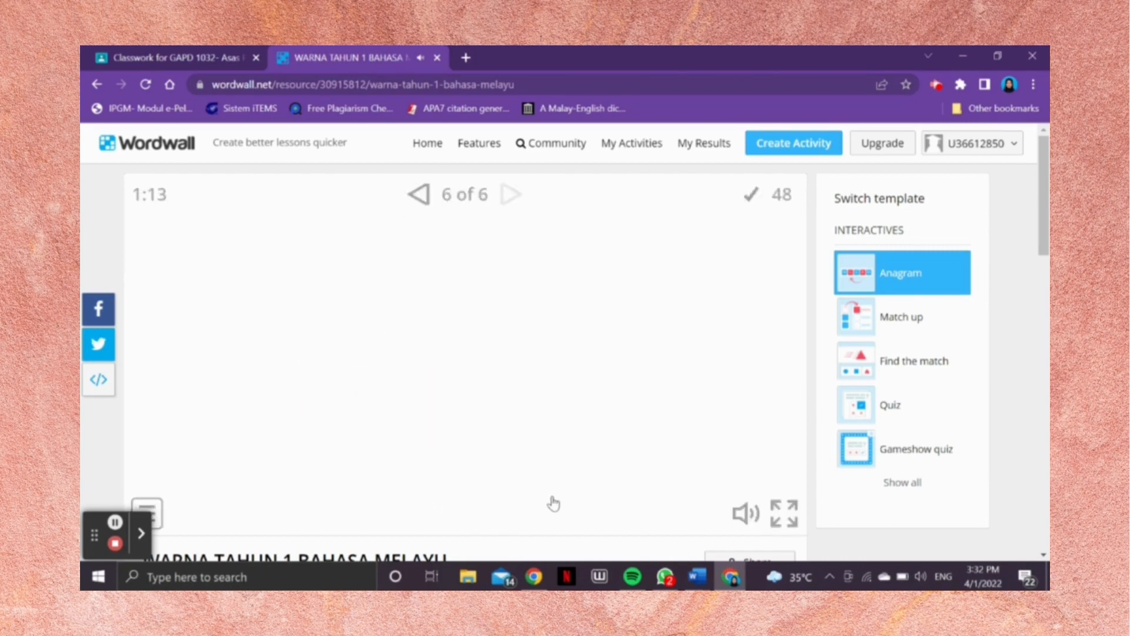
Step: Publish the activity under the title "WARNA TAHUN 1 BAHASA MELAYU" and copy its share link
scroll(553, 504, down, 1)
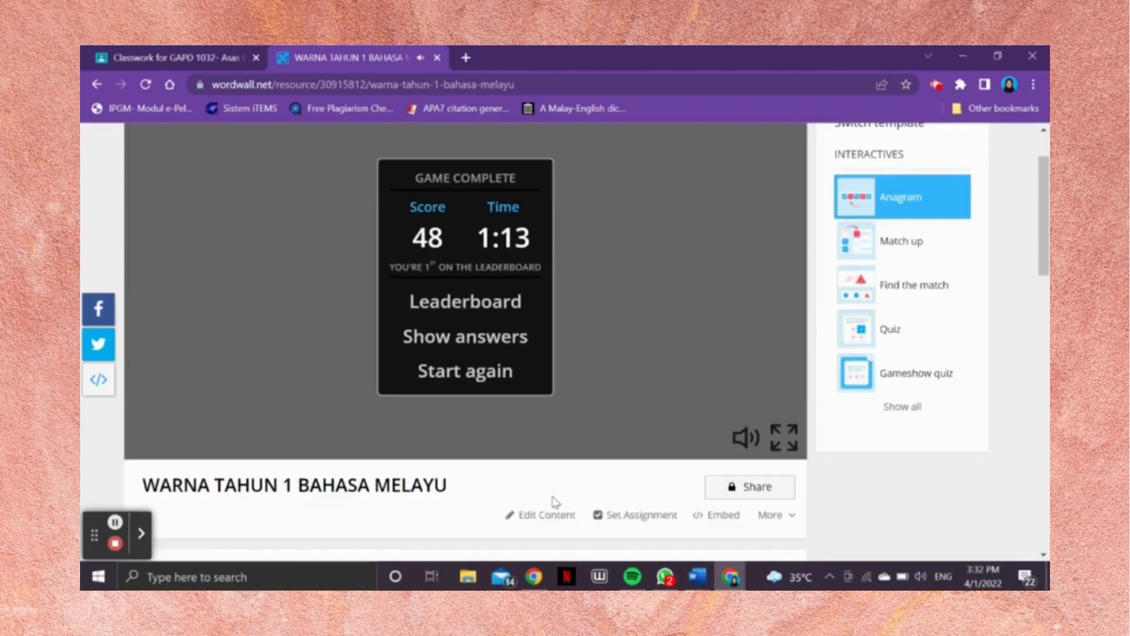
click(758, 487)
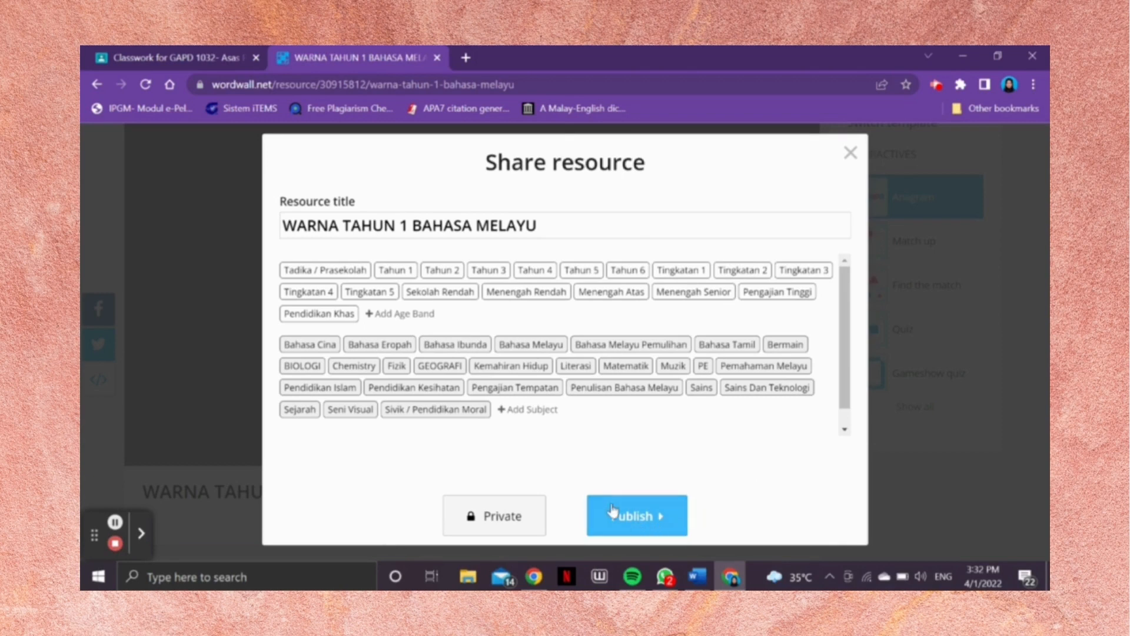
click(644, 515)
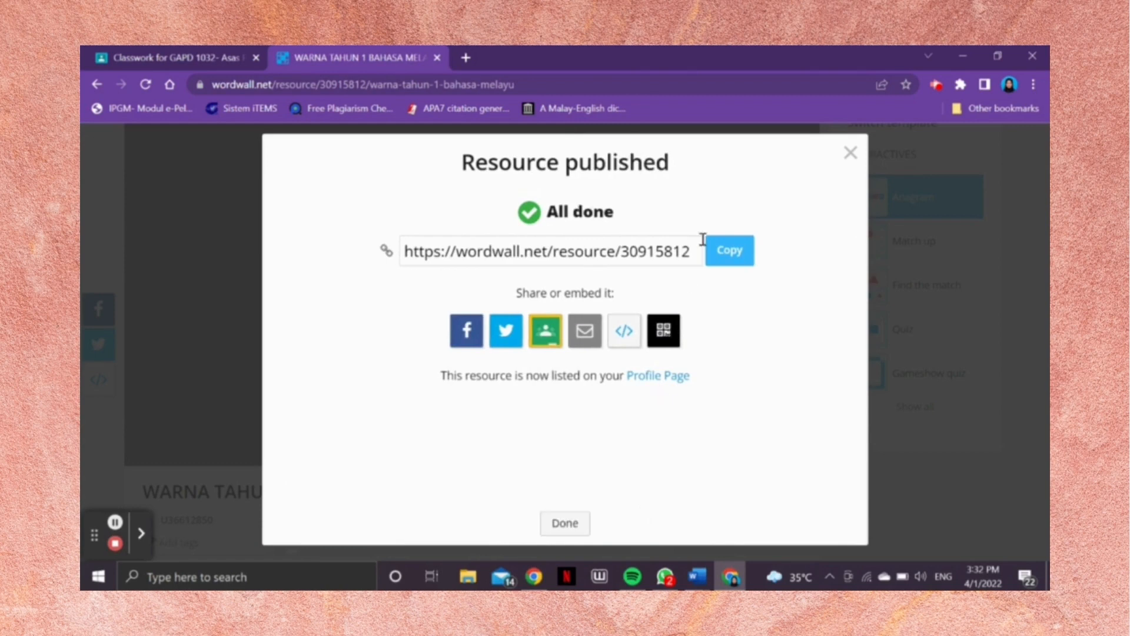
click(725, 253)
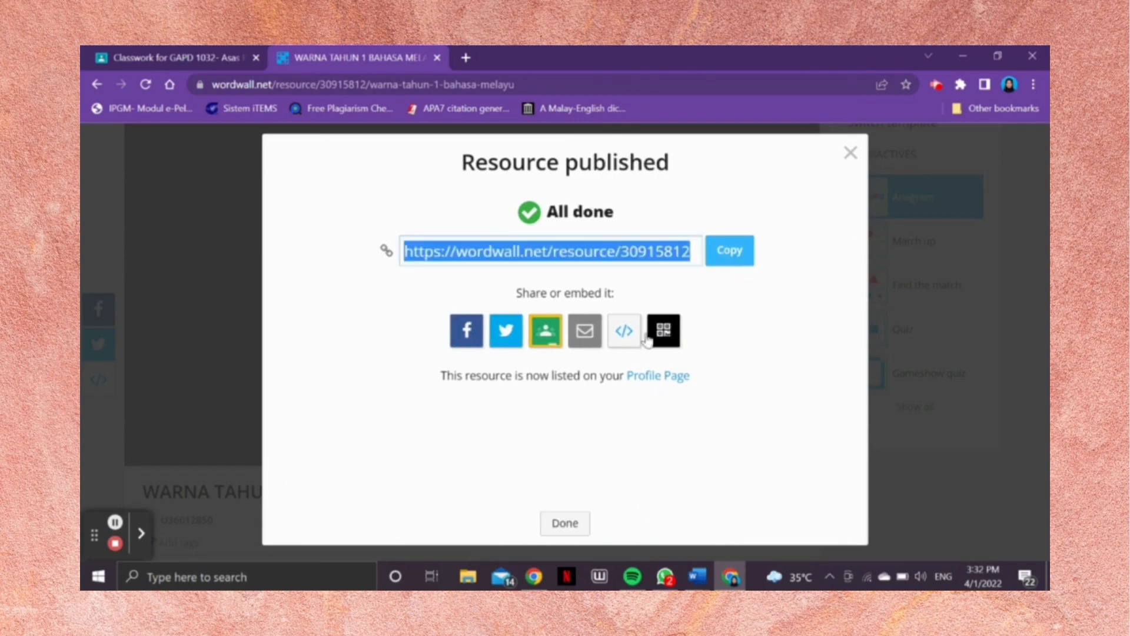
Step: Copy the published activity's resource link again and close the publishing confirmation
click(725, 255)
click(565, 522)
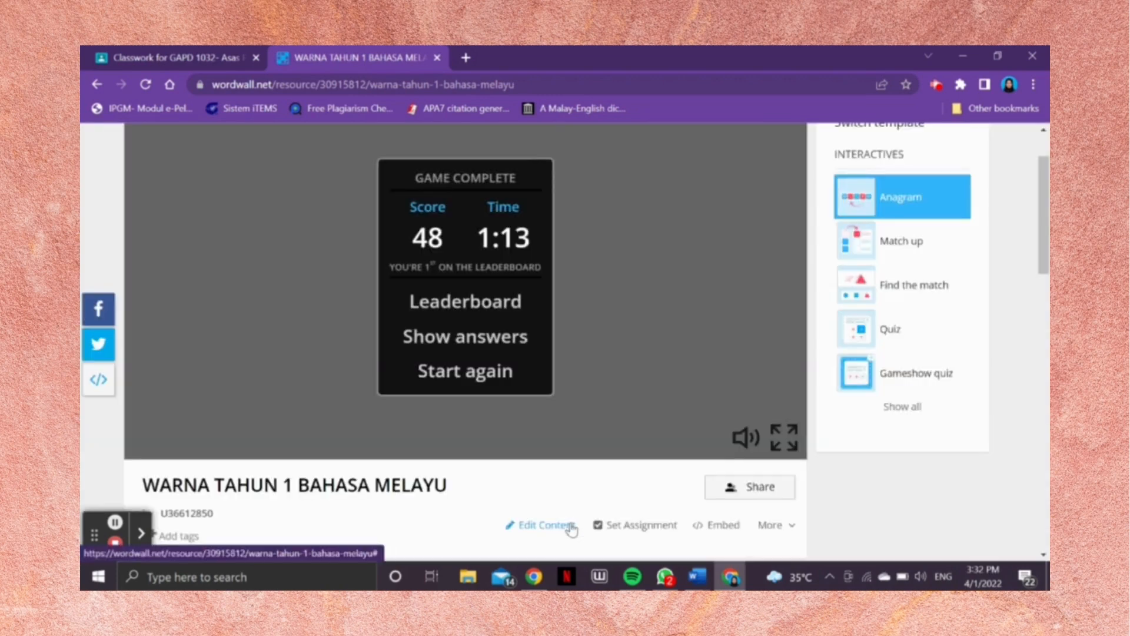
Step: Open the account's profile page and look over its shared activities for the published Anagram
scroll(600, 477, down, 2)
scroll(599, 477, up, 3)
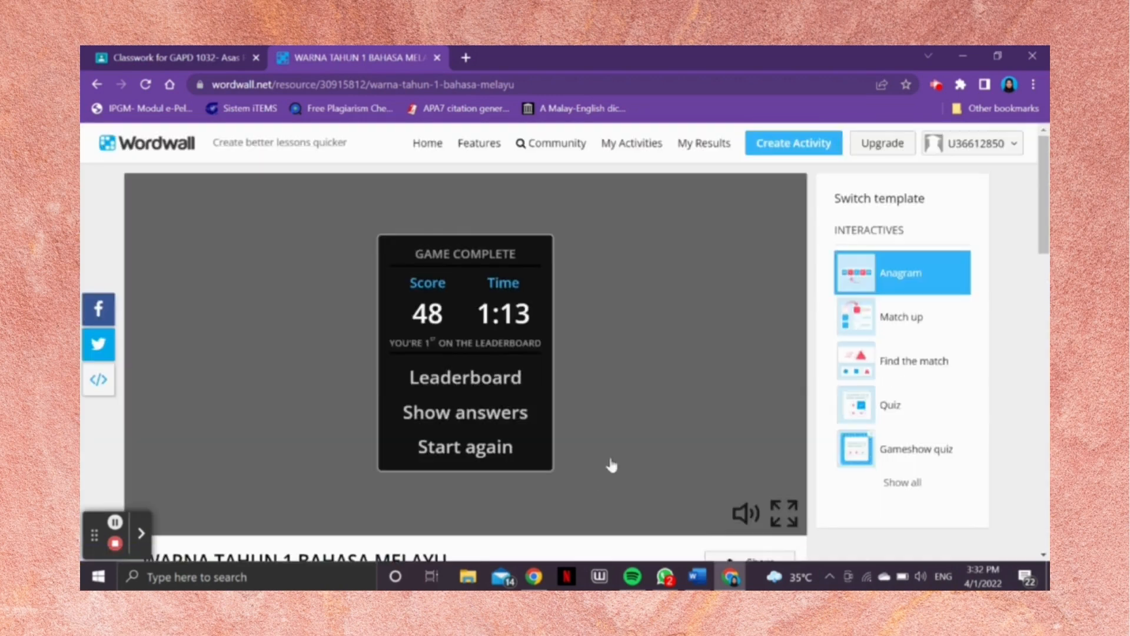
click(952, 147)
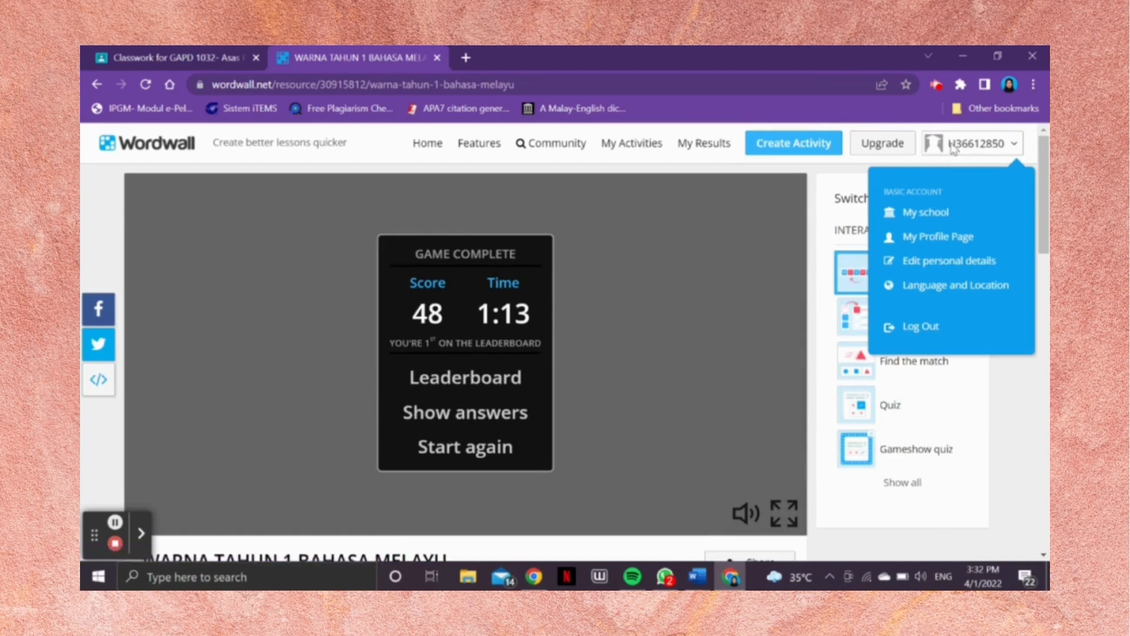
click(941, 239)
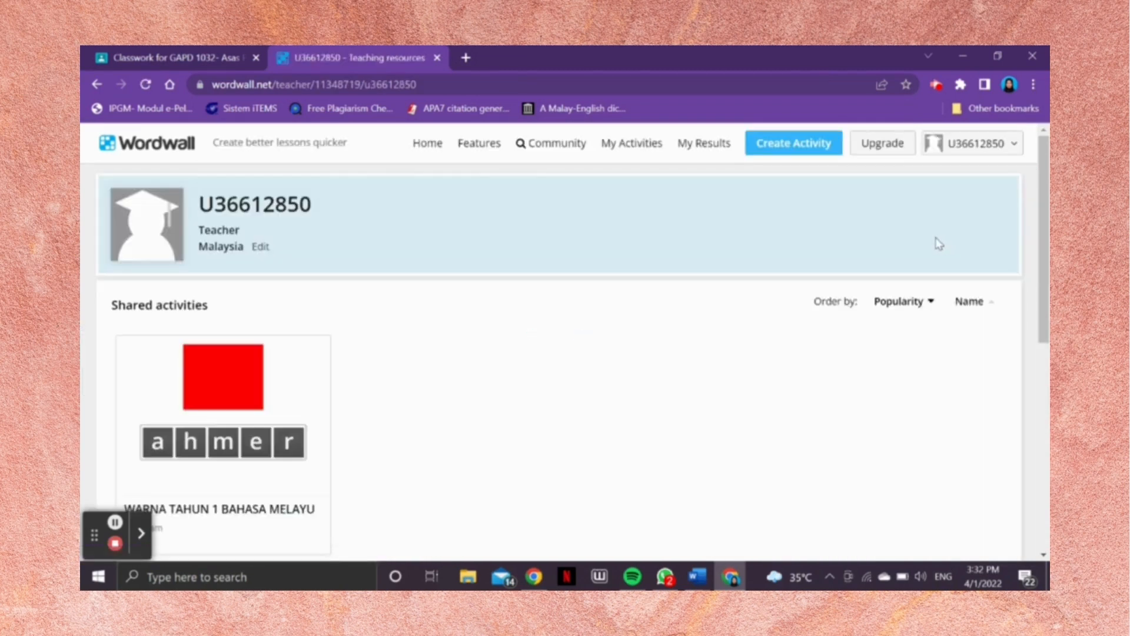
scroll(652, 380, down, 2)
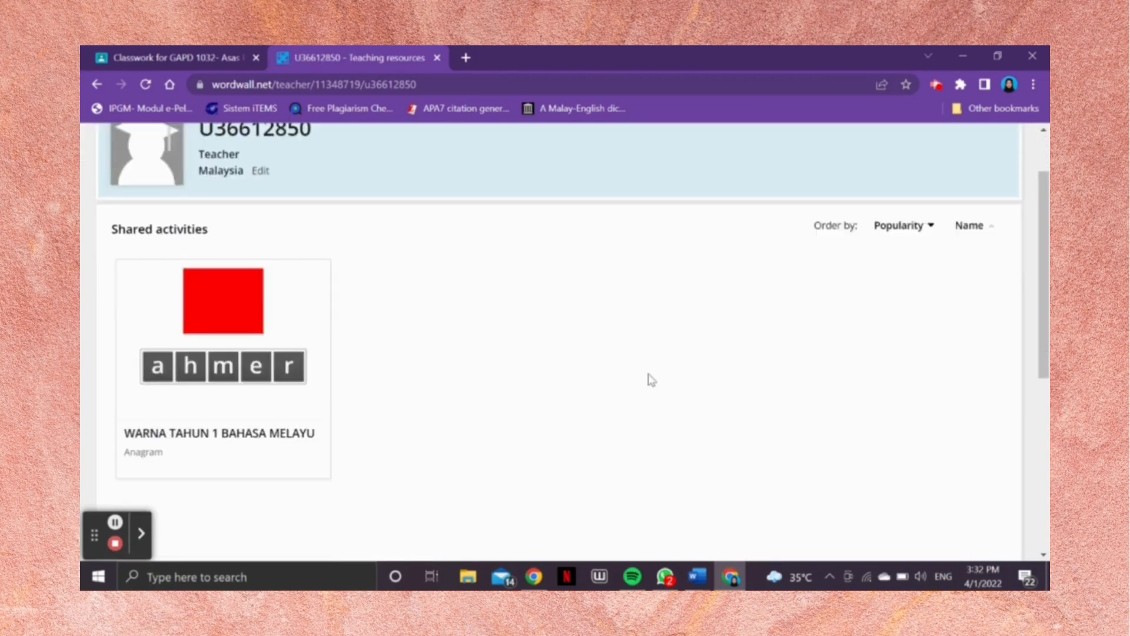
scroll(824, 340, down, 3)
scroll(771, 351, up, 4)
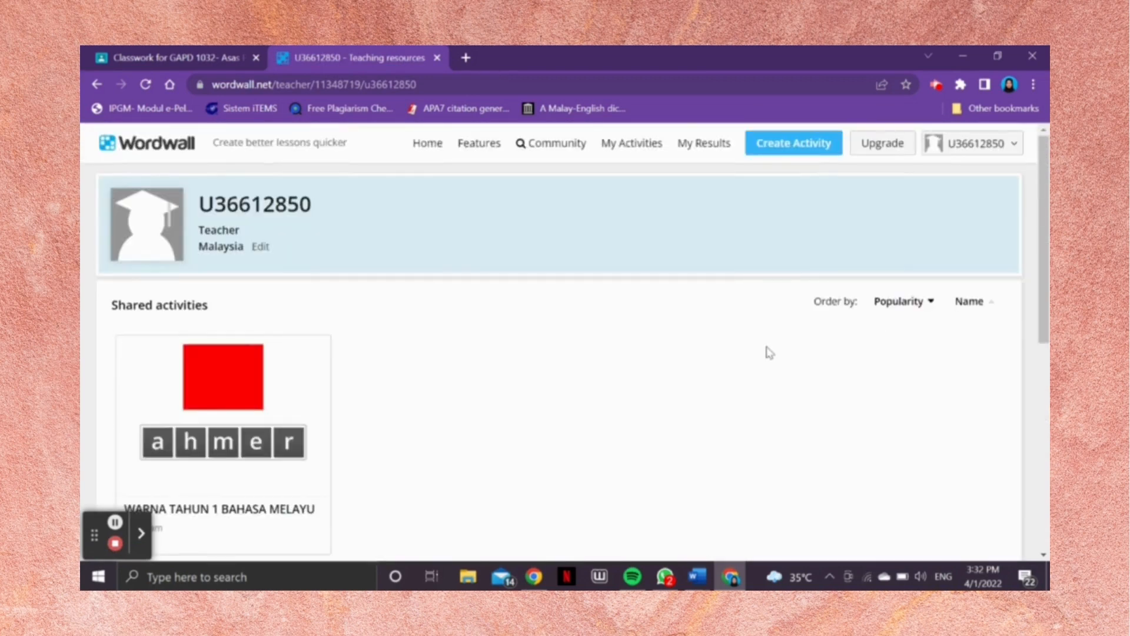